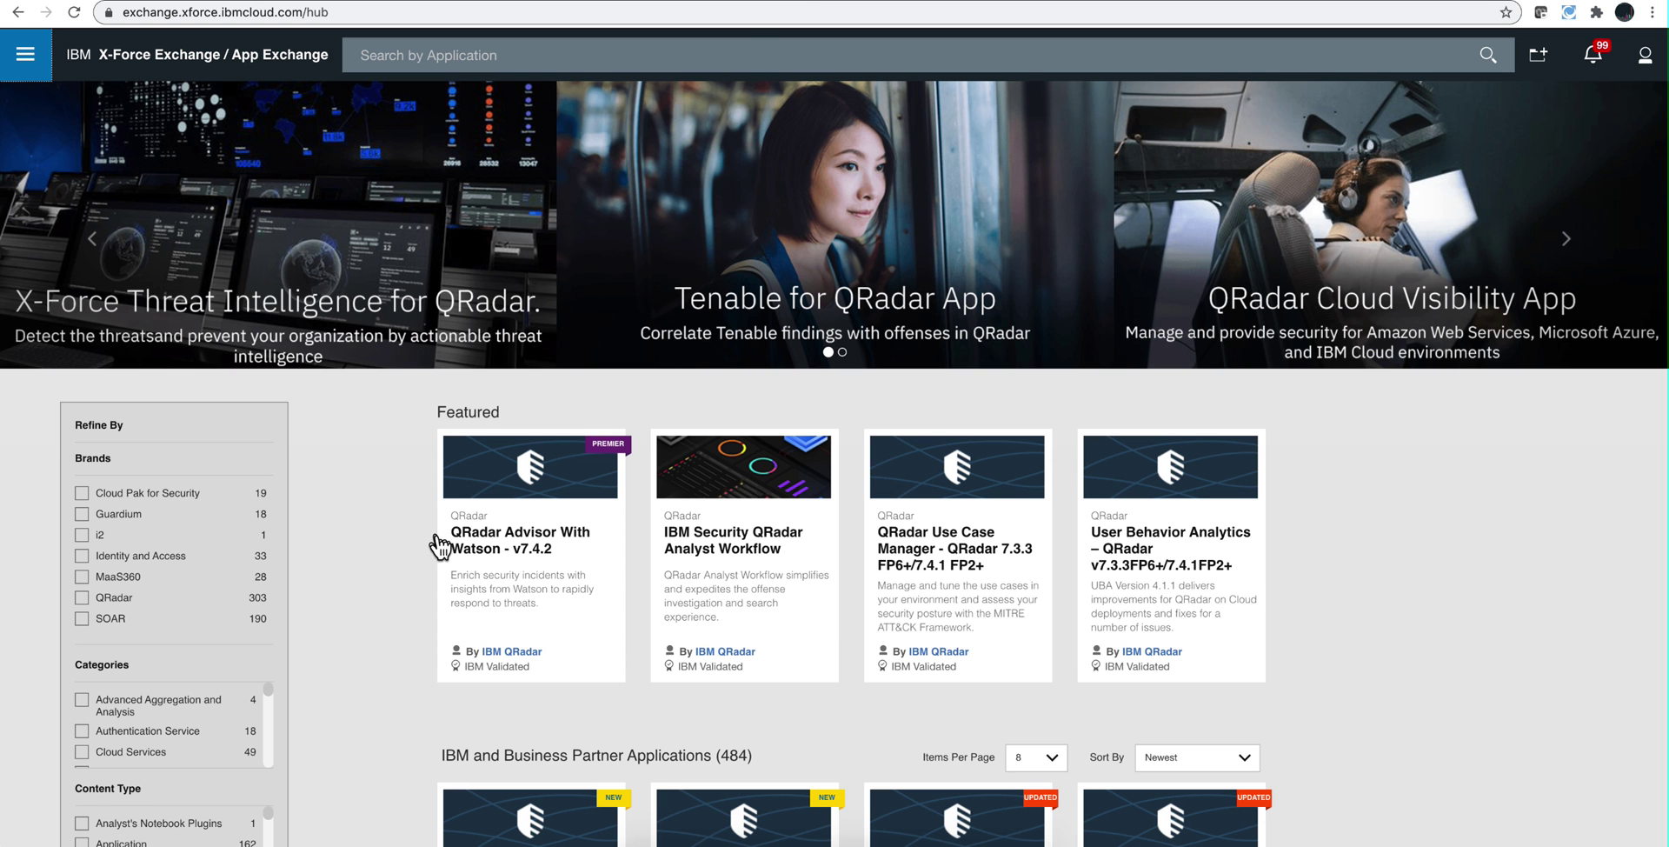
Filter the App Exchange to the QRadar brand, view the CrowdStrike Falcon Endpoint app's details, and return to the listing.
left_click(84, 599)
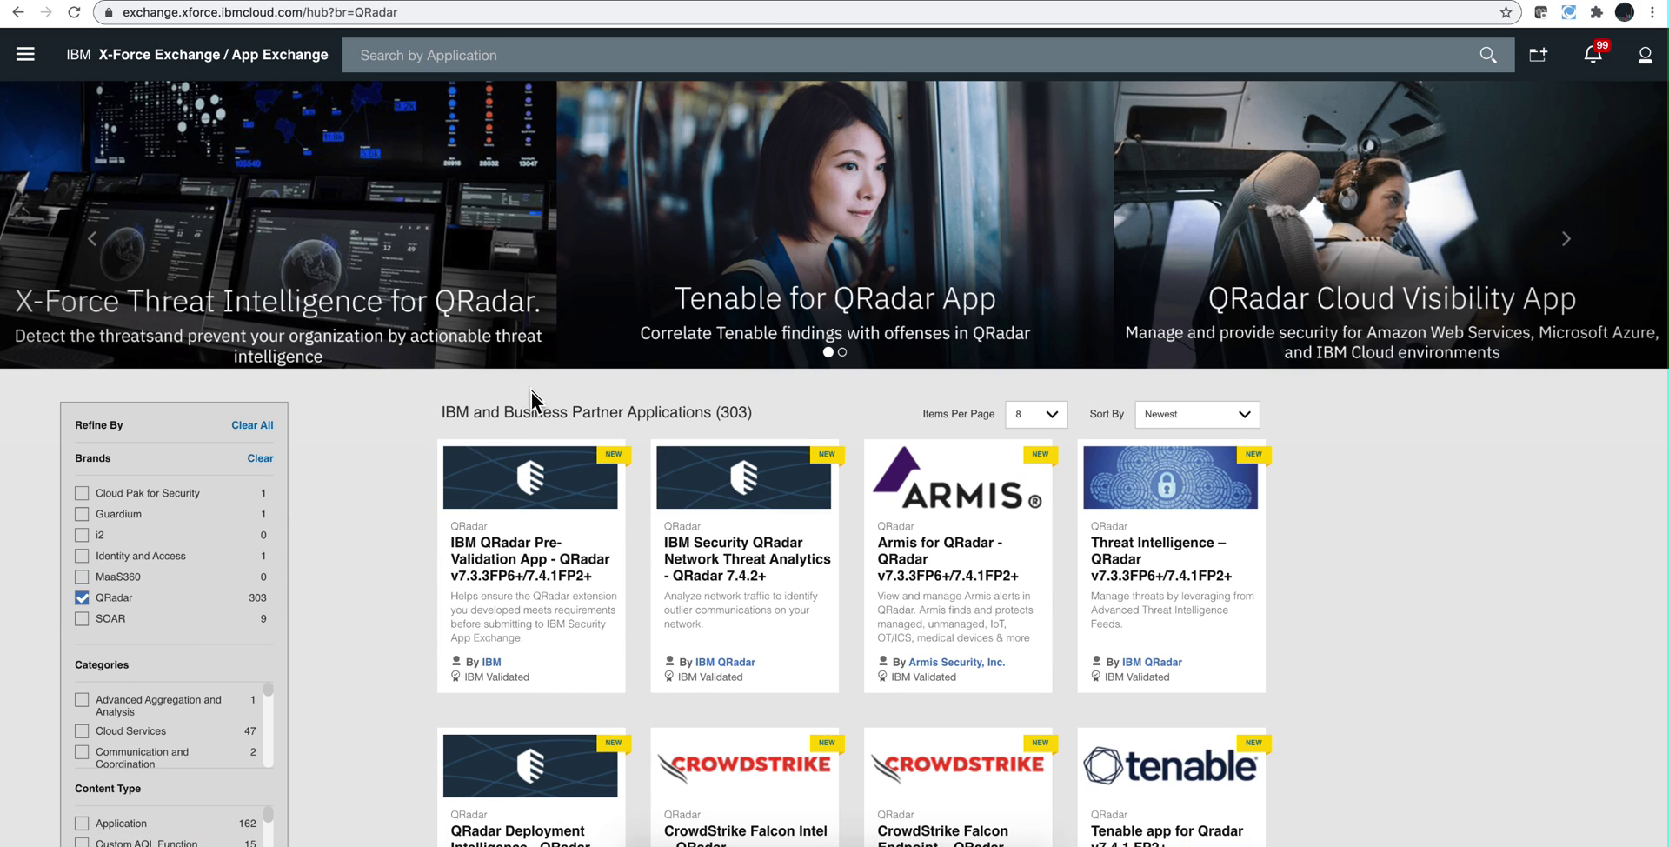
scroll(641, 563, "down", 3)
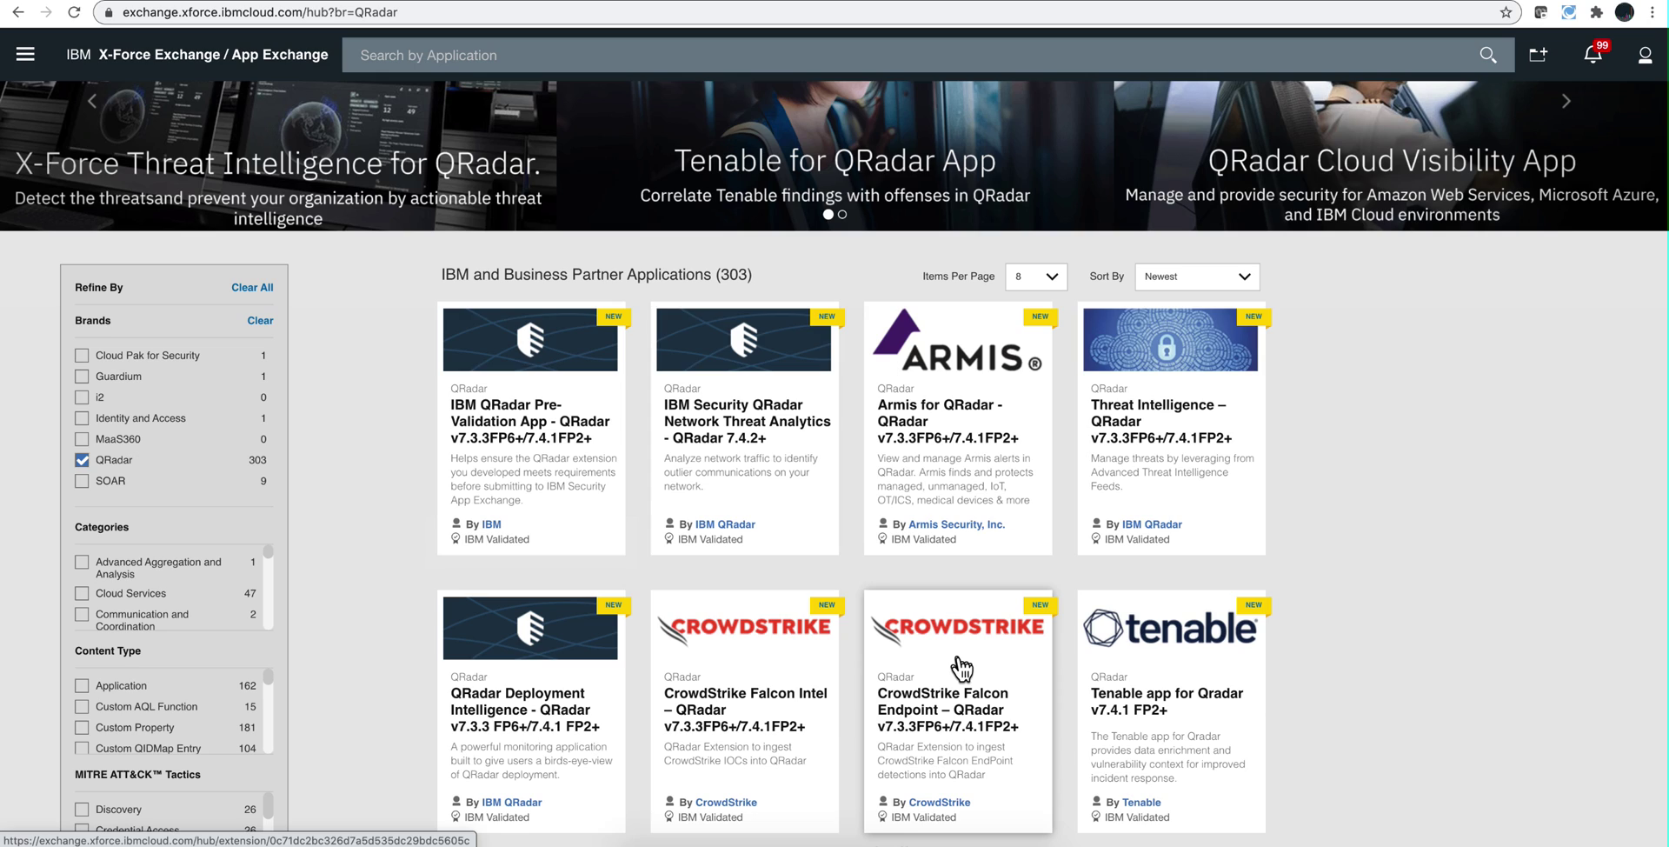
scroll(513, 451, "up", 1)
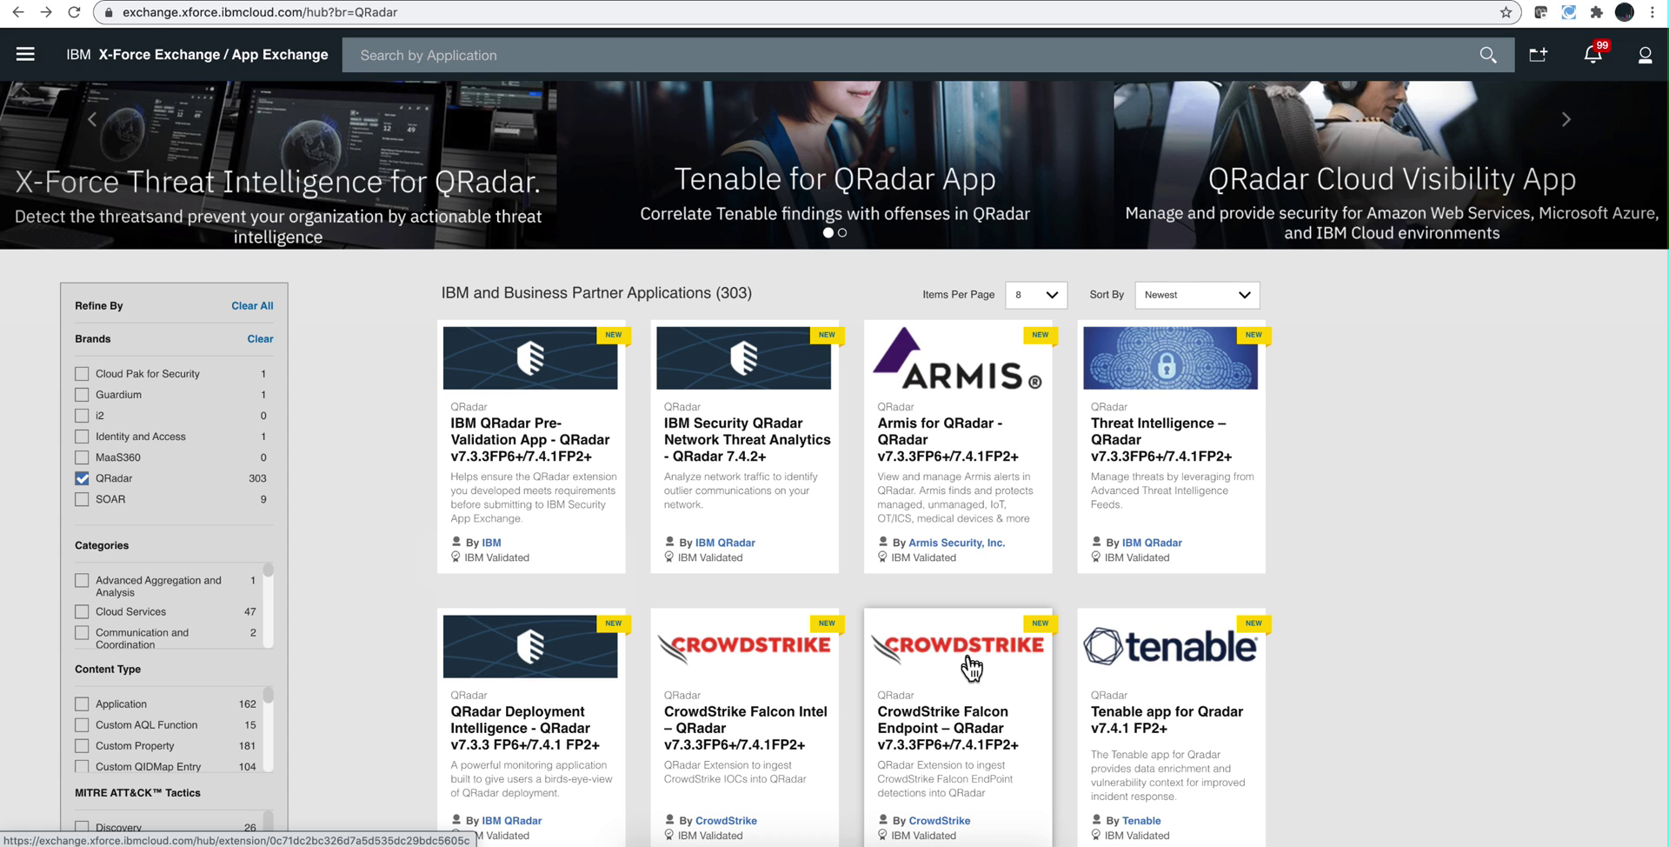
left_click(957, 671)
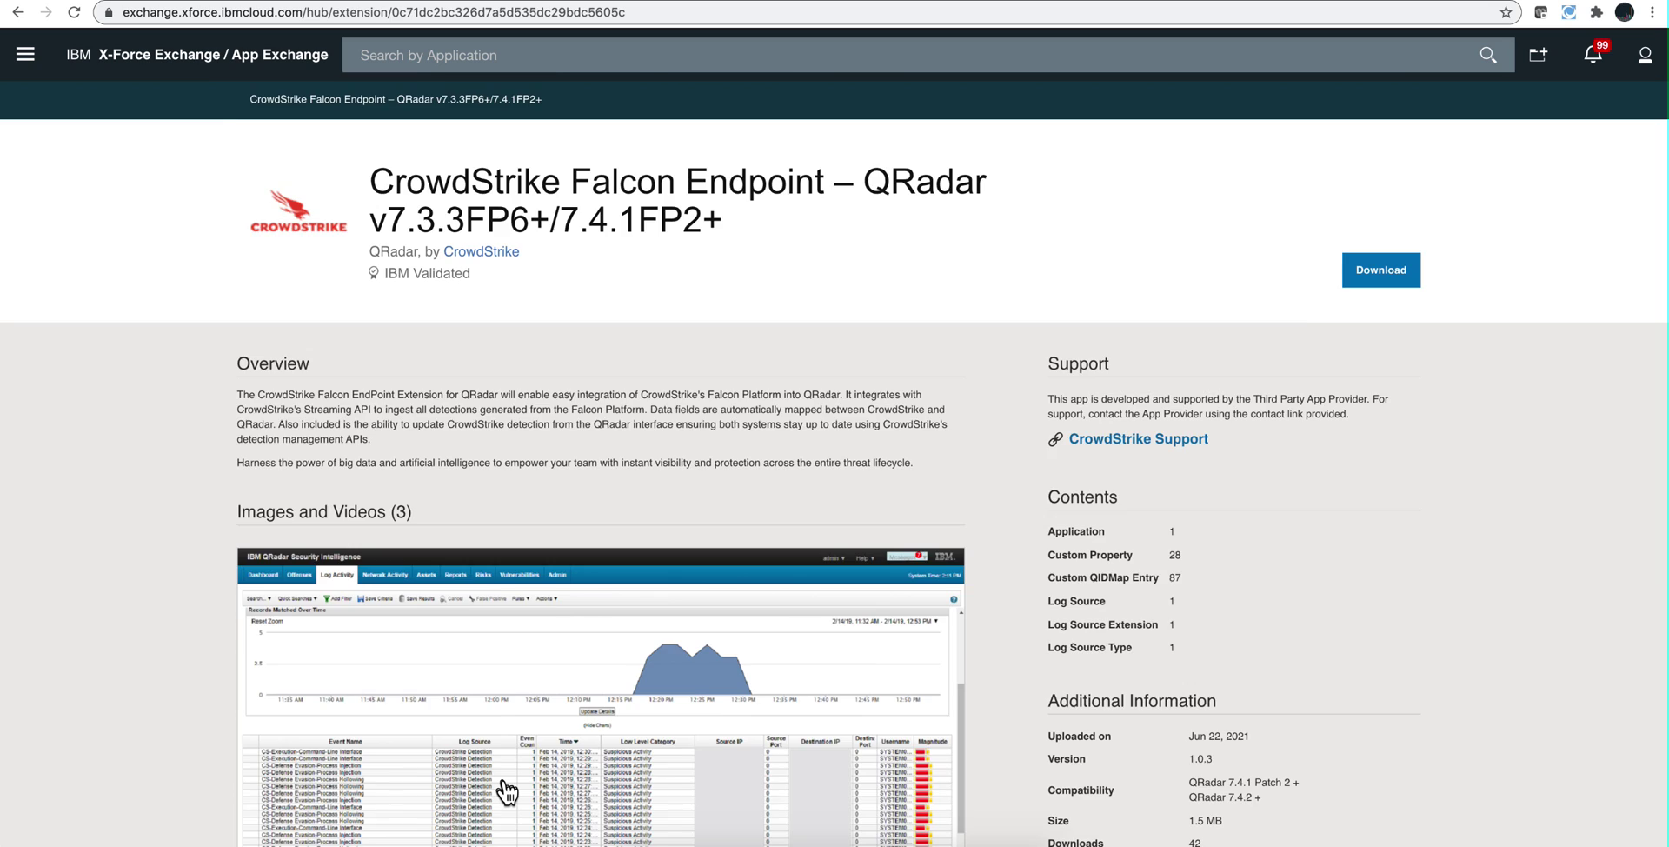
key("alt+Left")
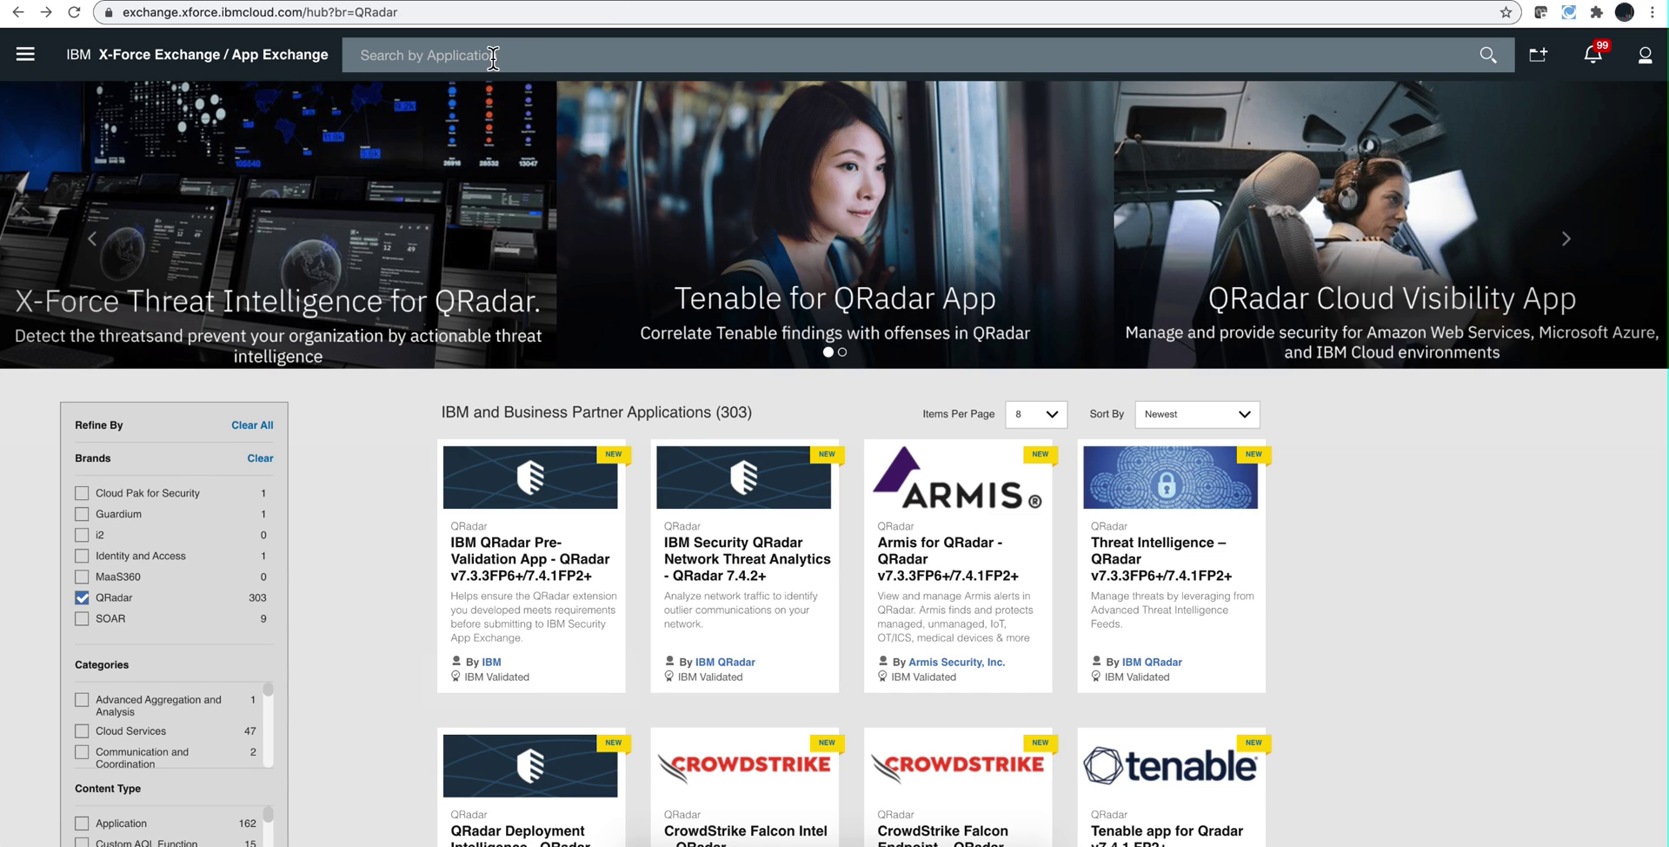
Search the App Exchange for fireeye within the QRadar brand.
left_click(493, 57)
type("fireey")
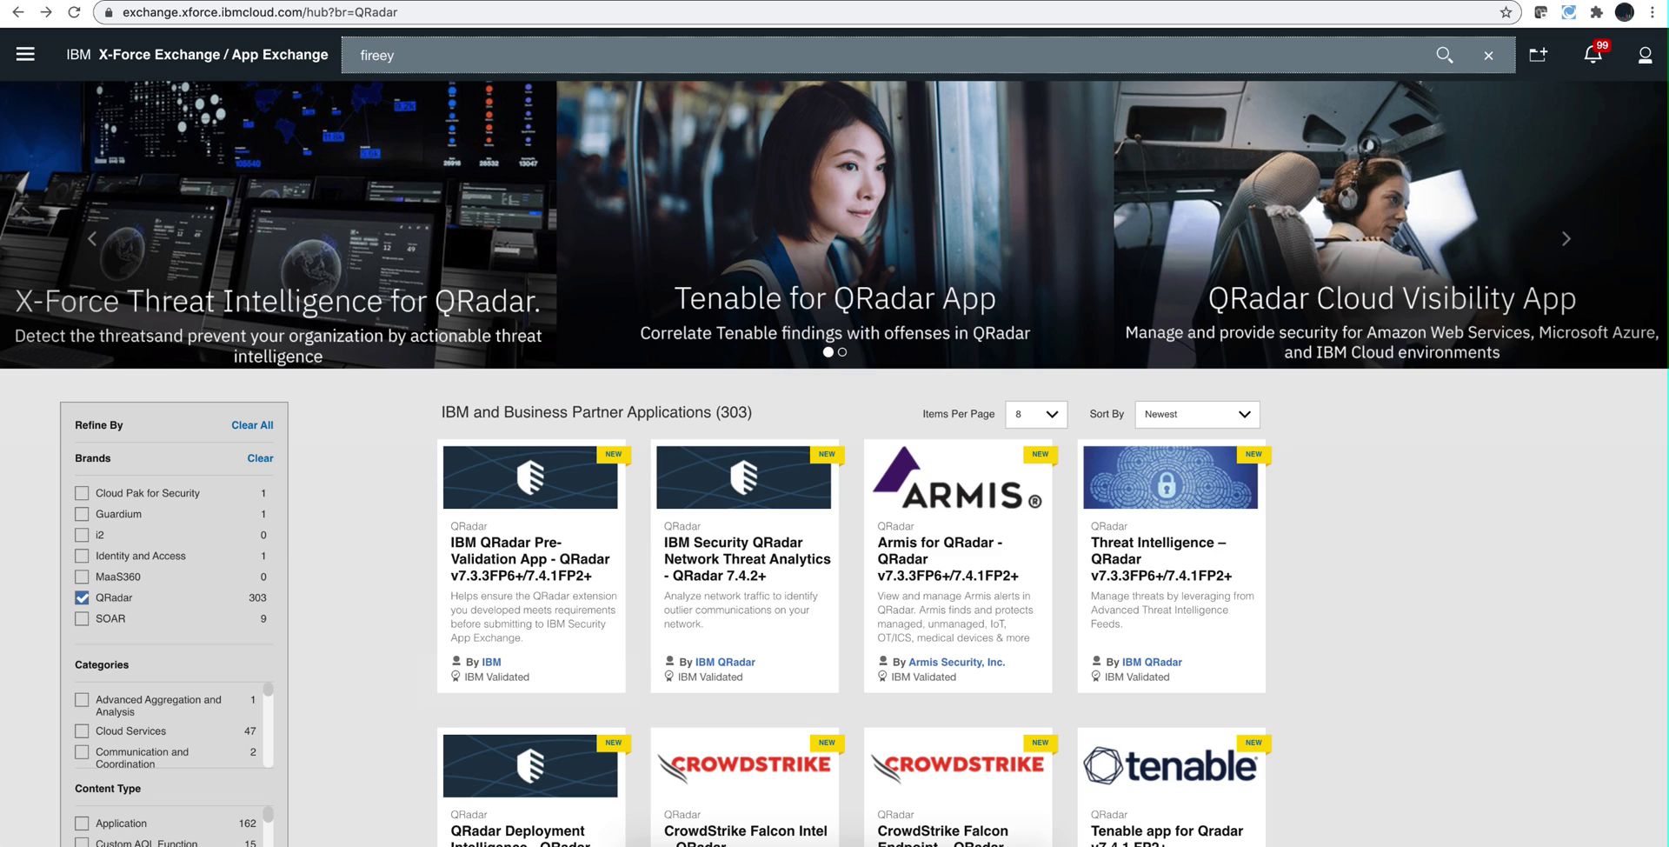
type("r")
key("BackSpace")
type("e")
key("Return")
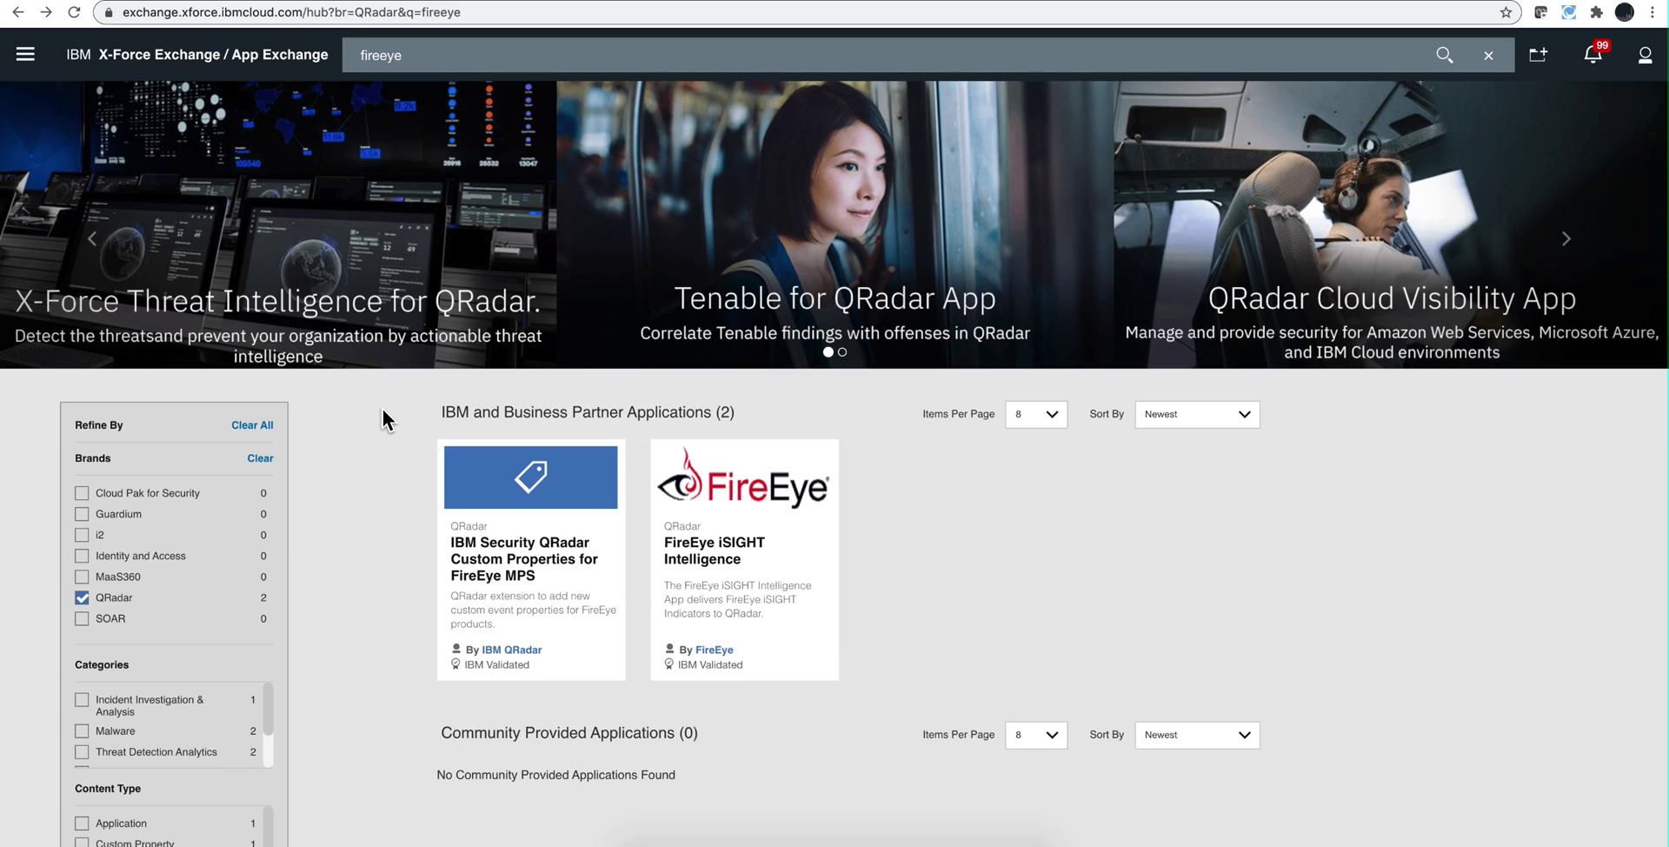
Open the FireEye iSIGHT Intelligence app's details and view its PDF documentation.
left_click(750, 574)
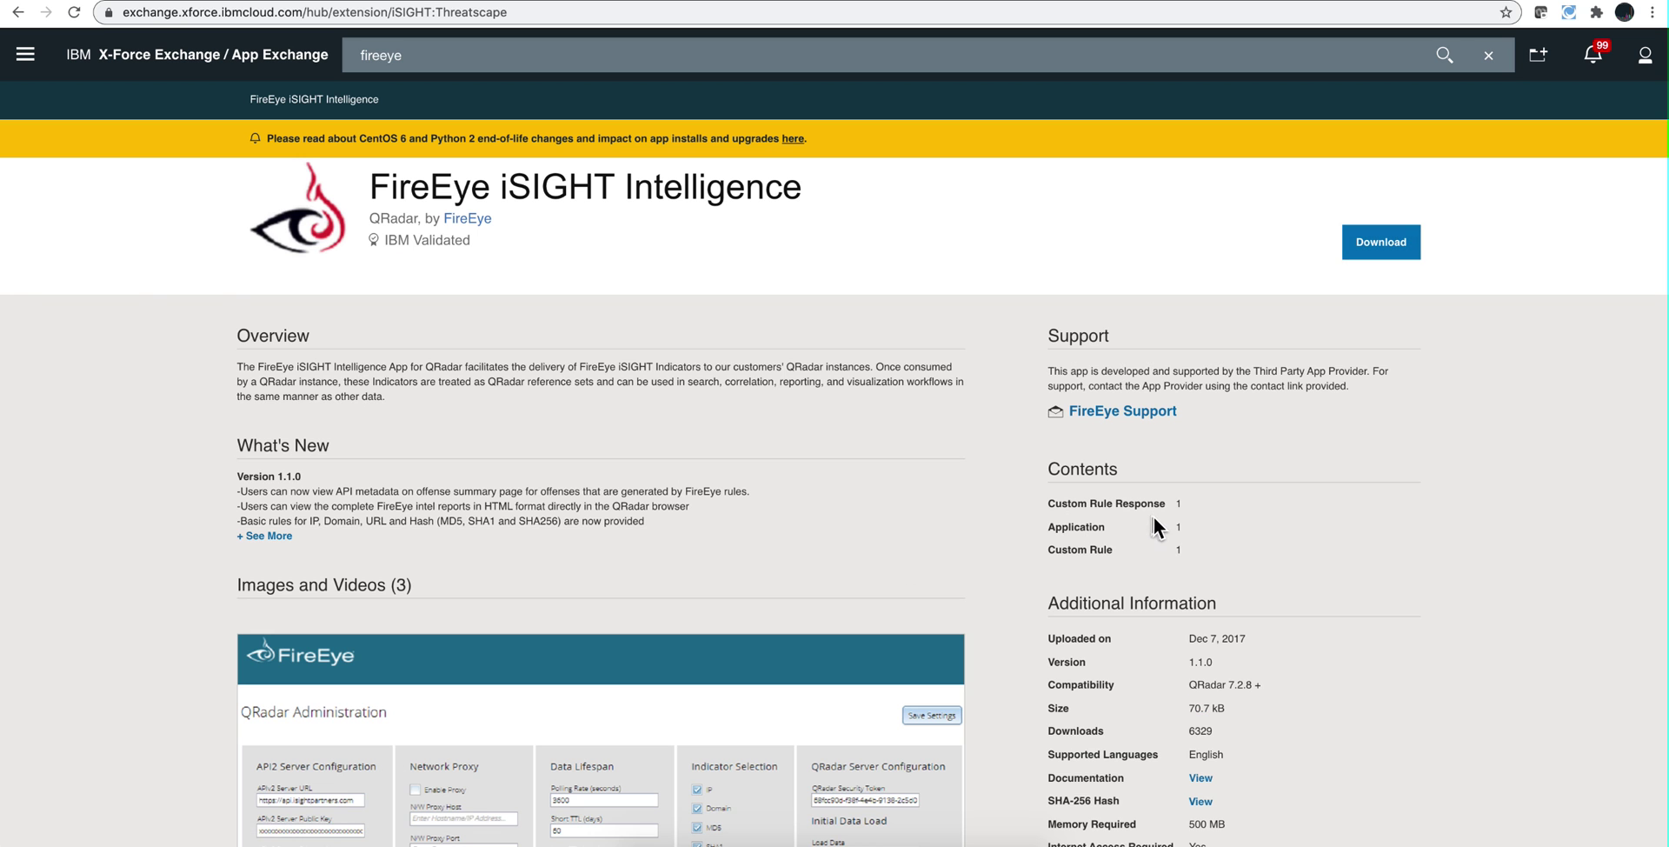
left_click(1202, 780)
scroll(963, 580, "down", 5)
scroll(960, 580, "down", 2)
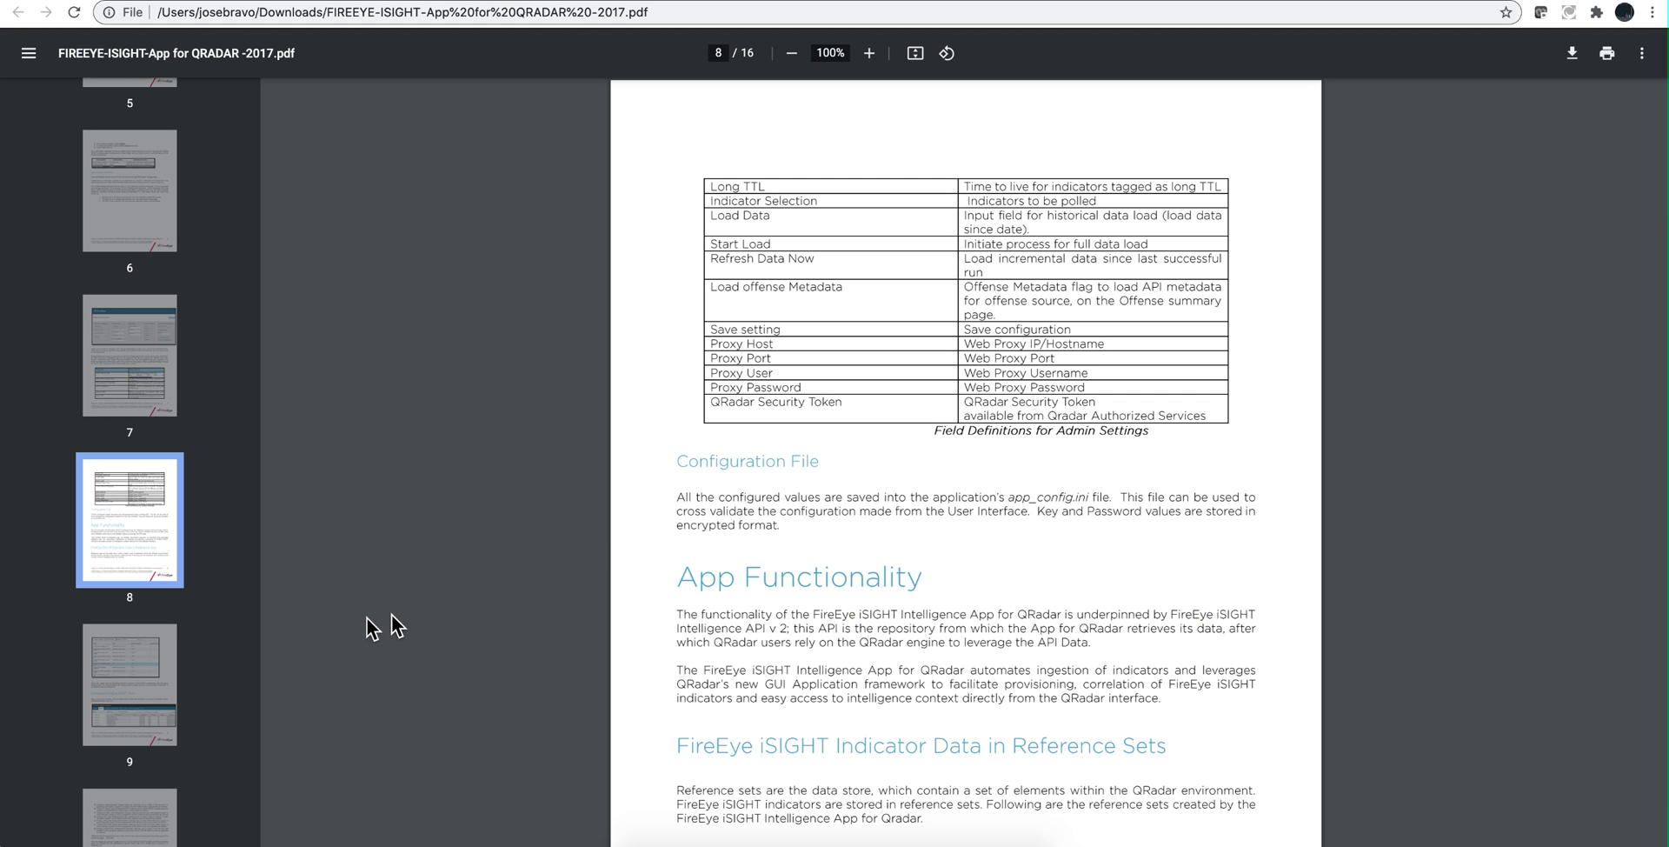
Examine the FireEye iSIGHT guide's sections on app functionality, indicator data in reference sets, and embedded rules.
scroll(823, 501, "down", 3)
scroll(822, 499, "down", 1)
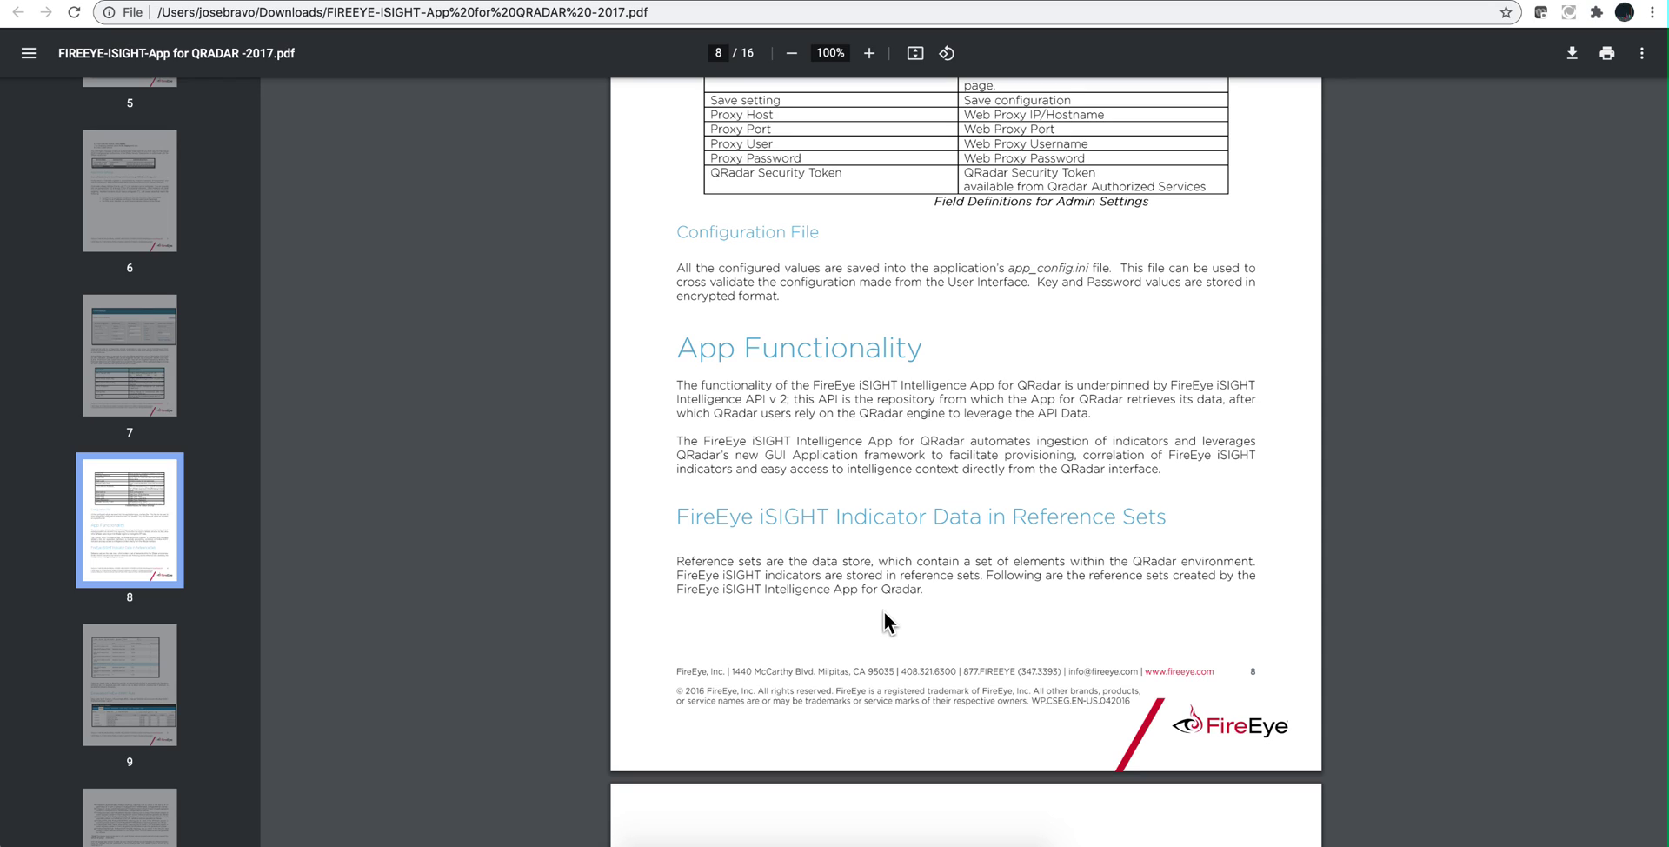
scroll(883, 612, "down", 5)
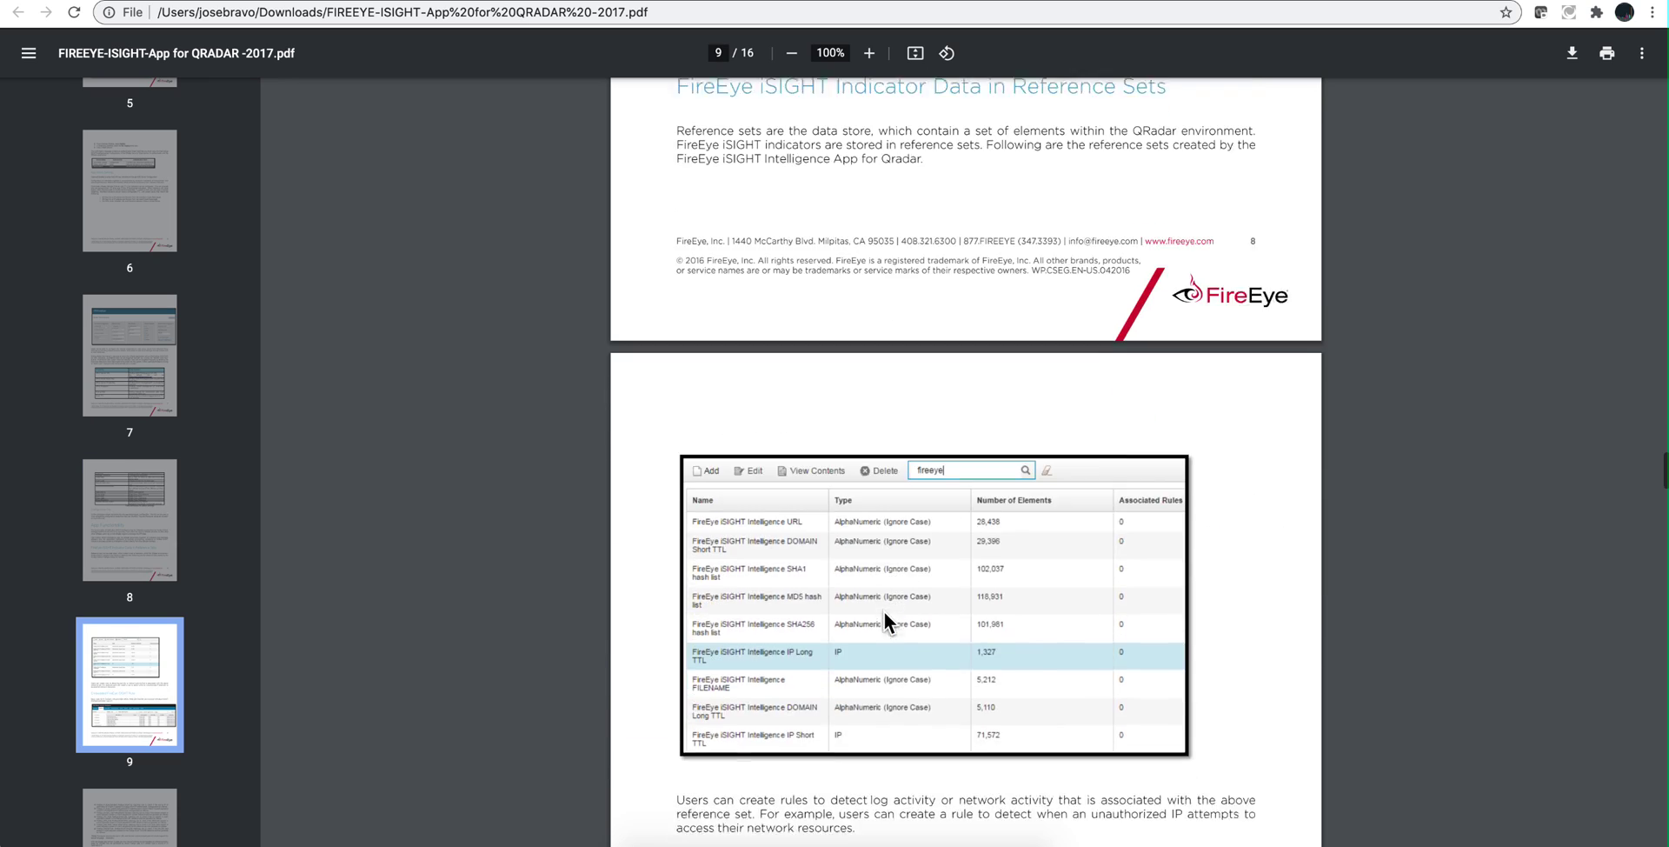
scroll(884, 612, "down", 4)
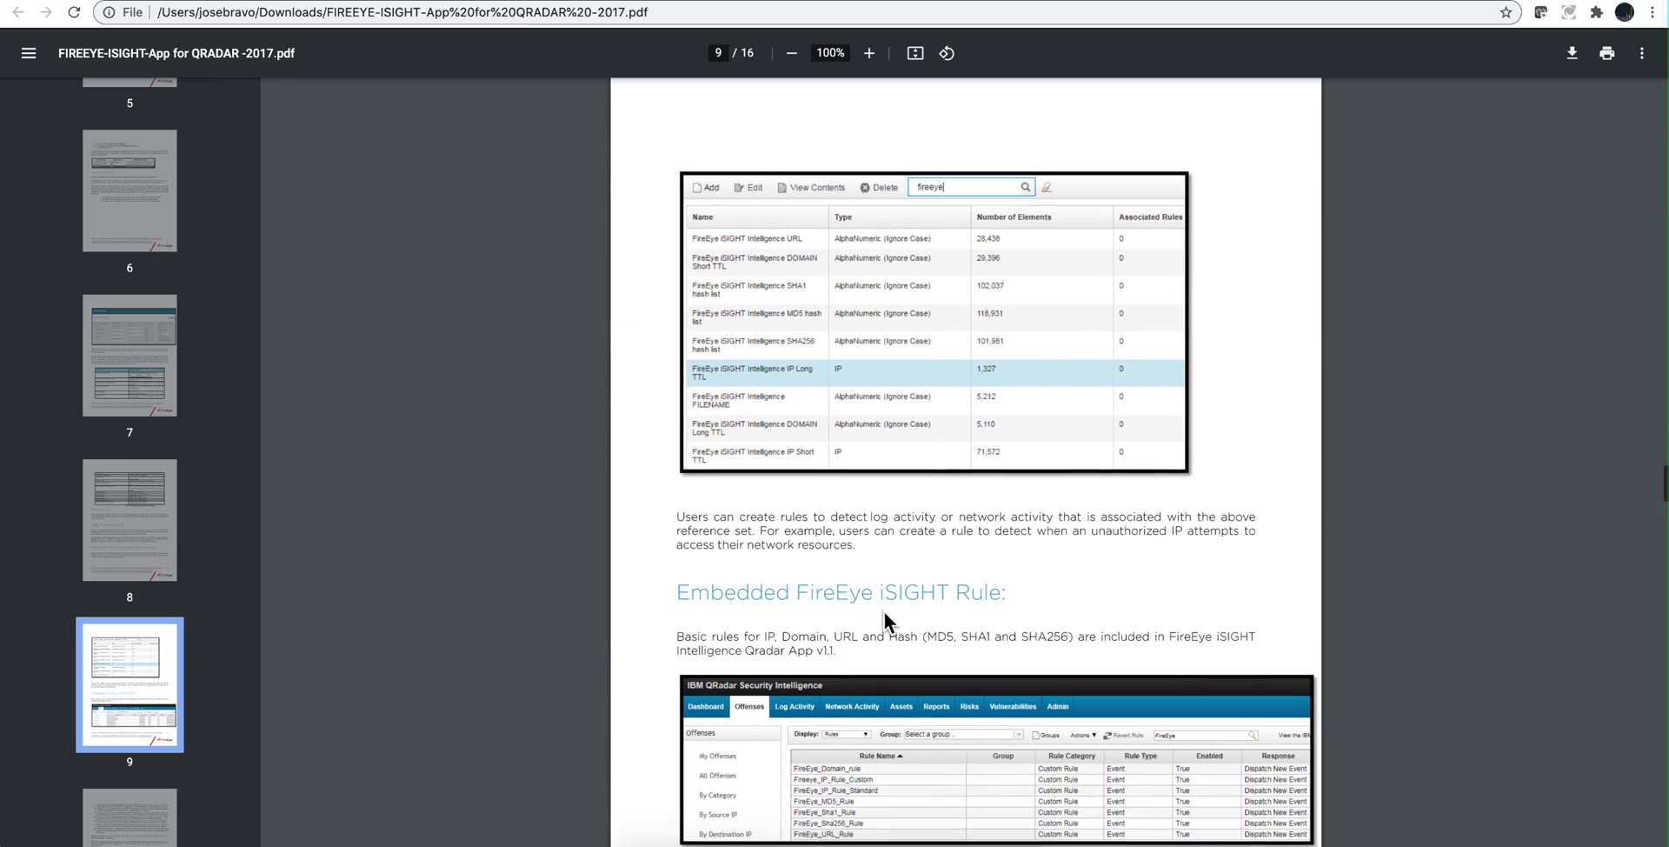
scroll(884, 612, "down", 2)
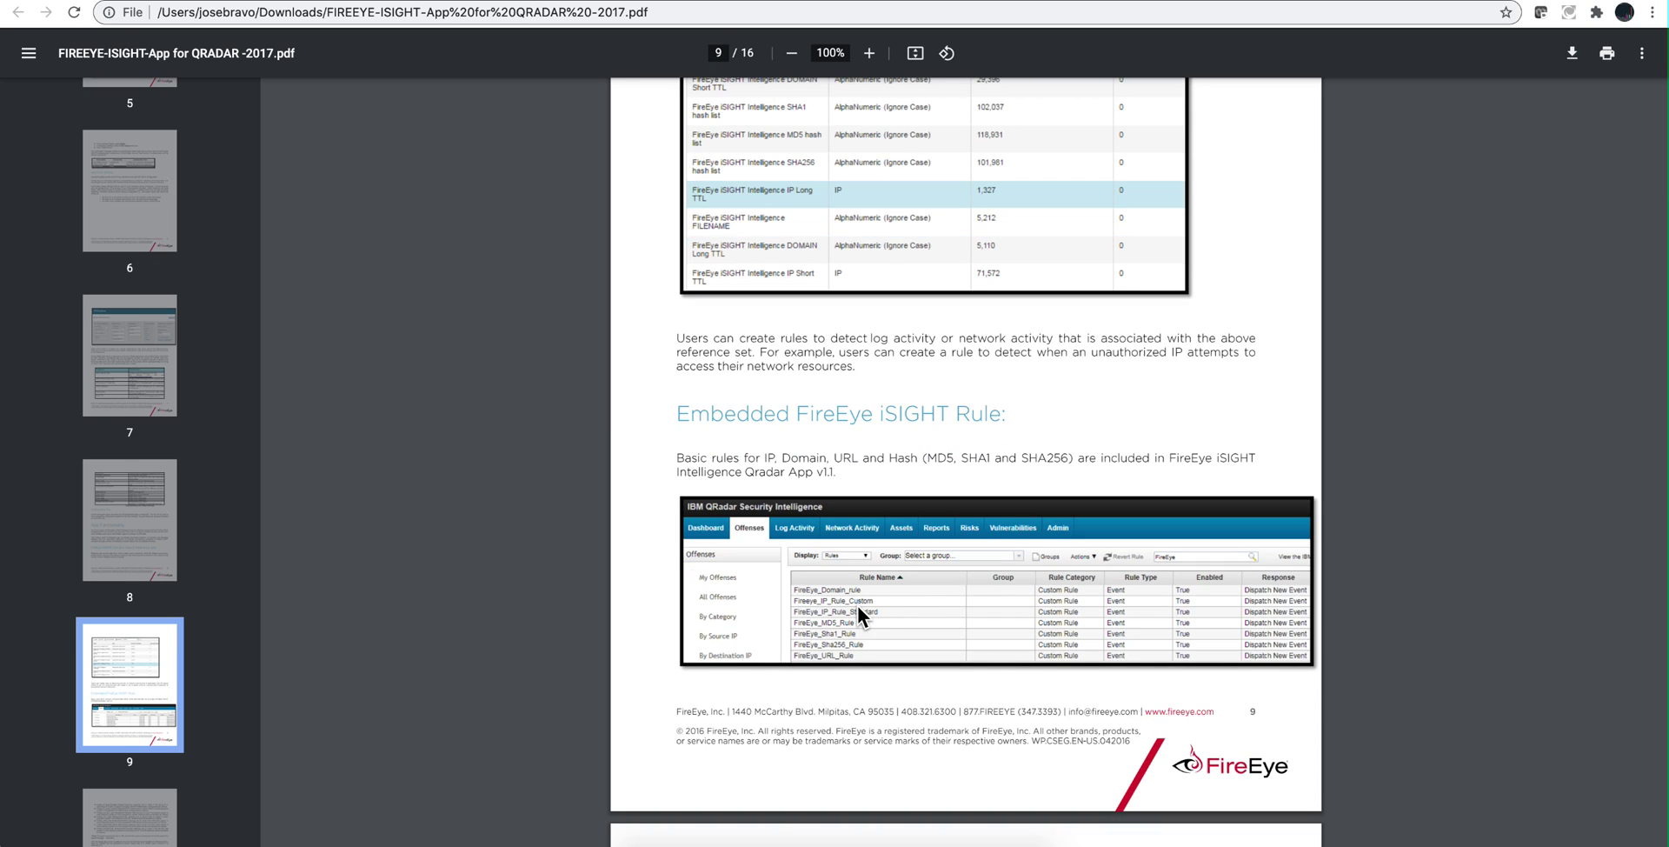
scroll(862, 647, "down", 3)
scroll(863, 658, "down", 4)
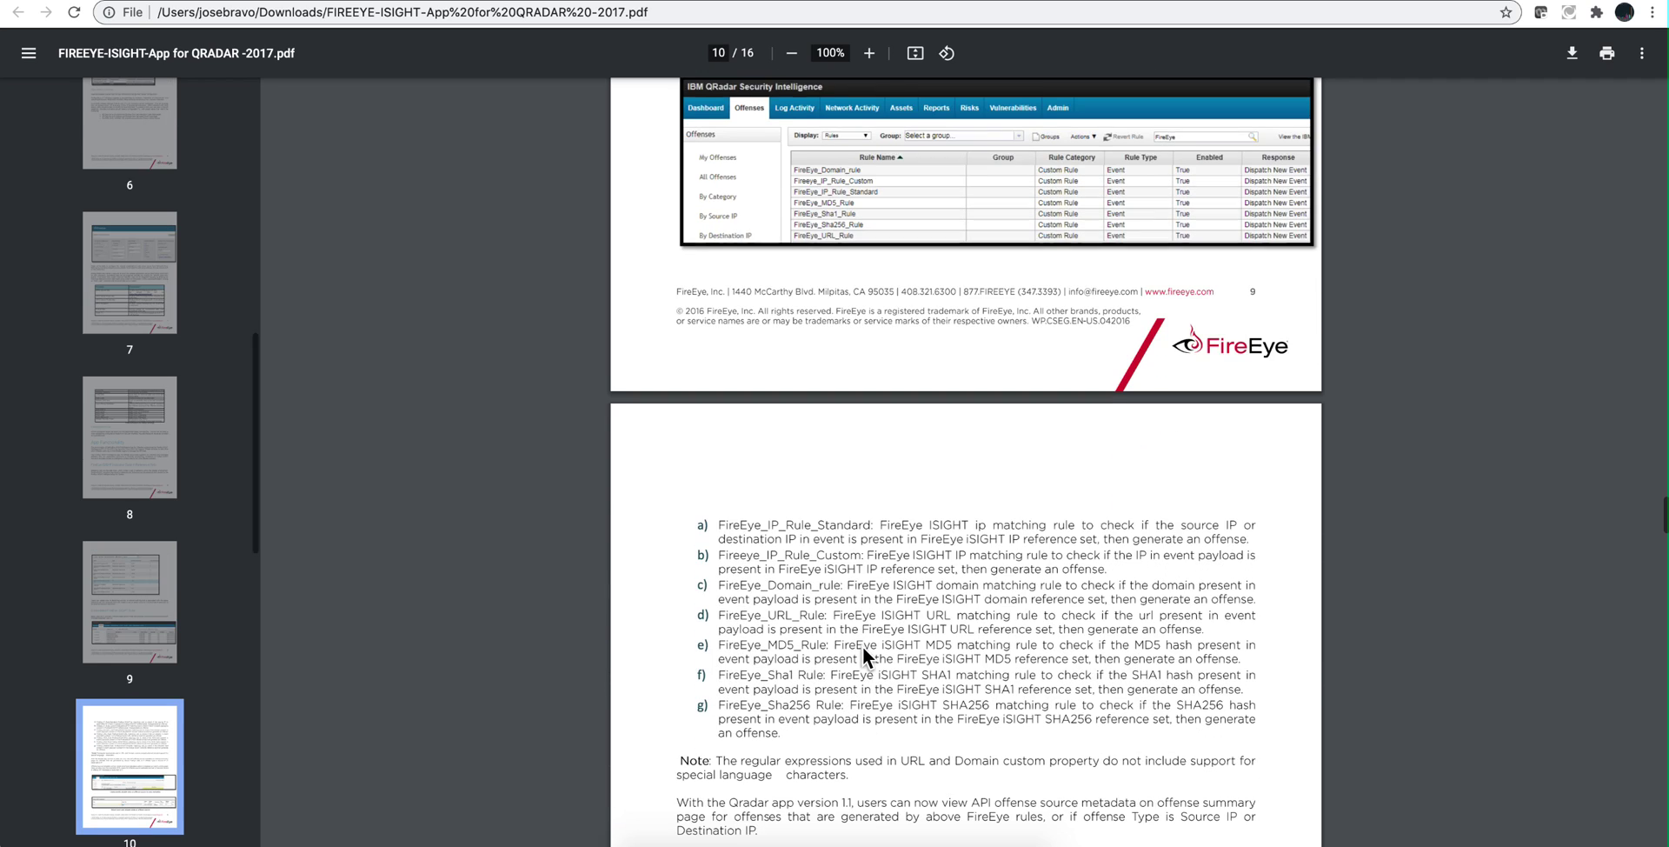
scroll(862, 646, "up", 20)
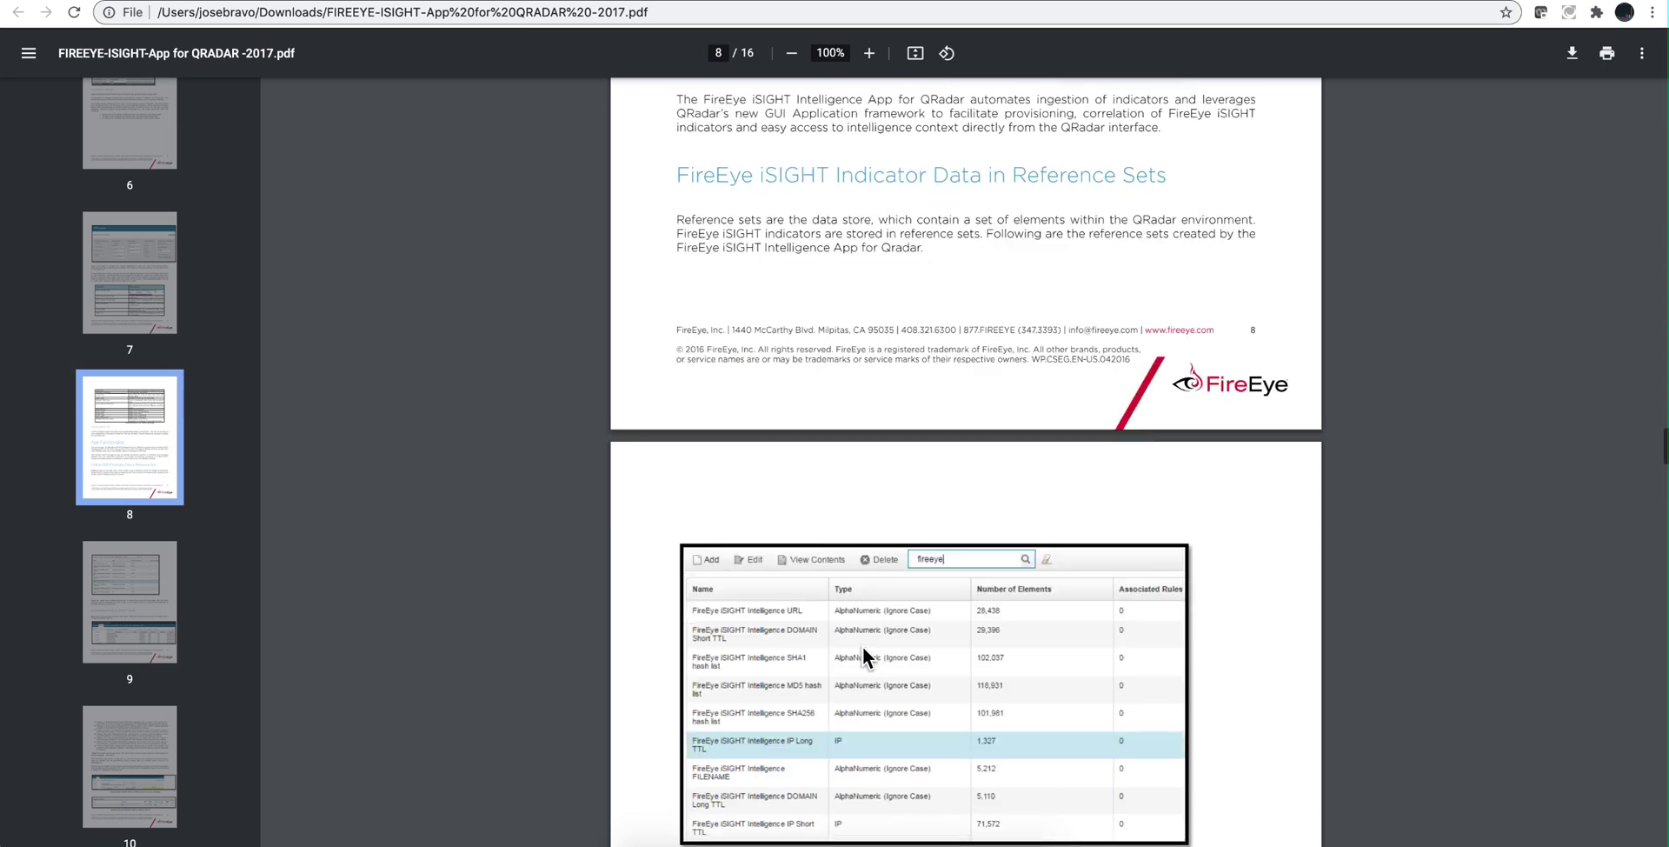
Return to the App Exchange listing, search for carbon, and look over the matching apps.
left_click(997, 5)
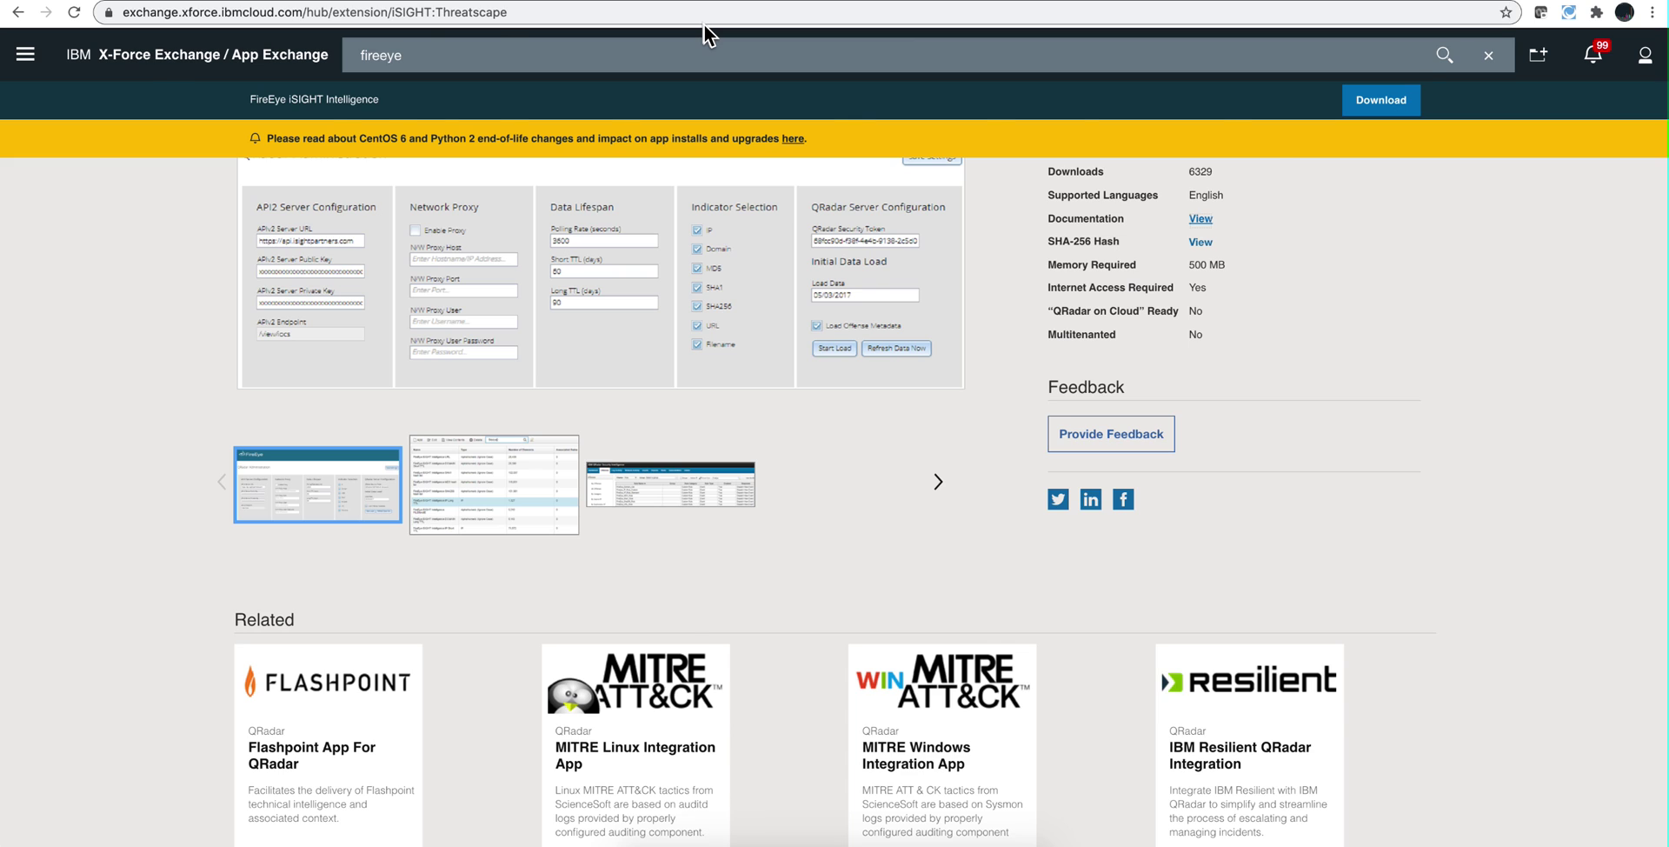
key("alt+Left")
left_click_drag(422, 54, 321, 54)
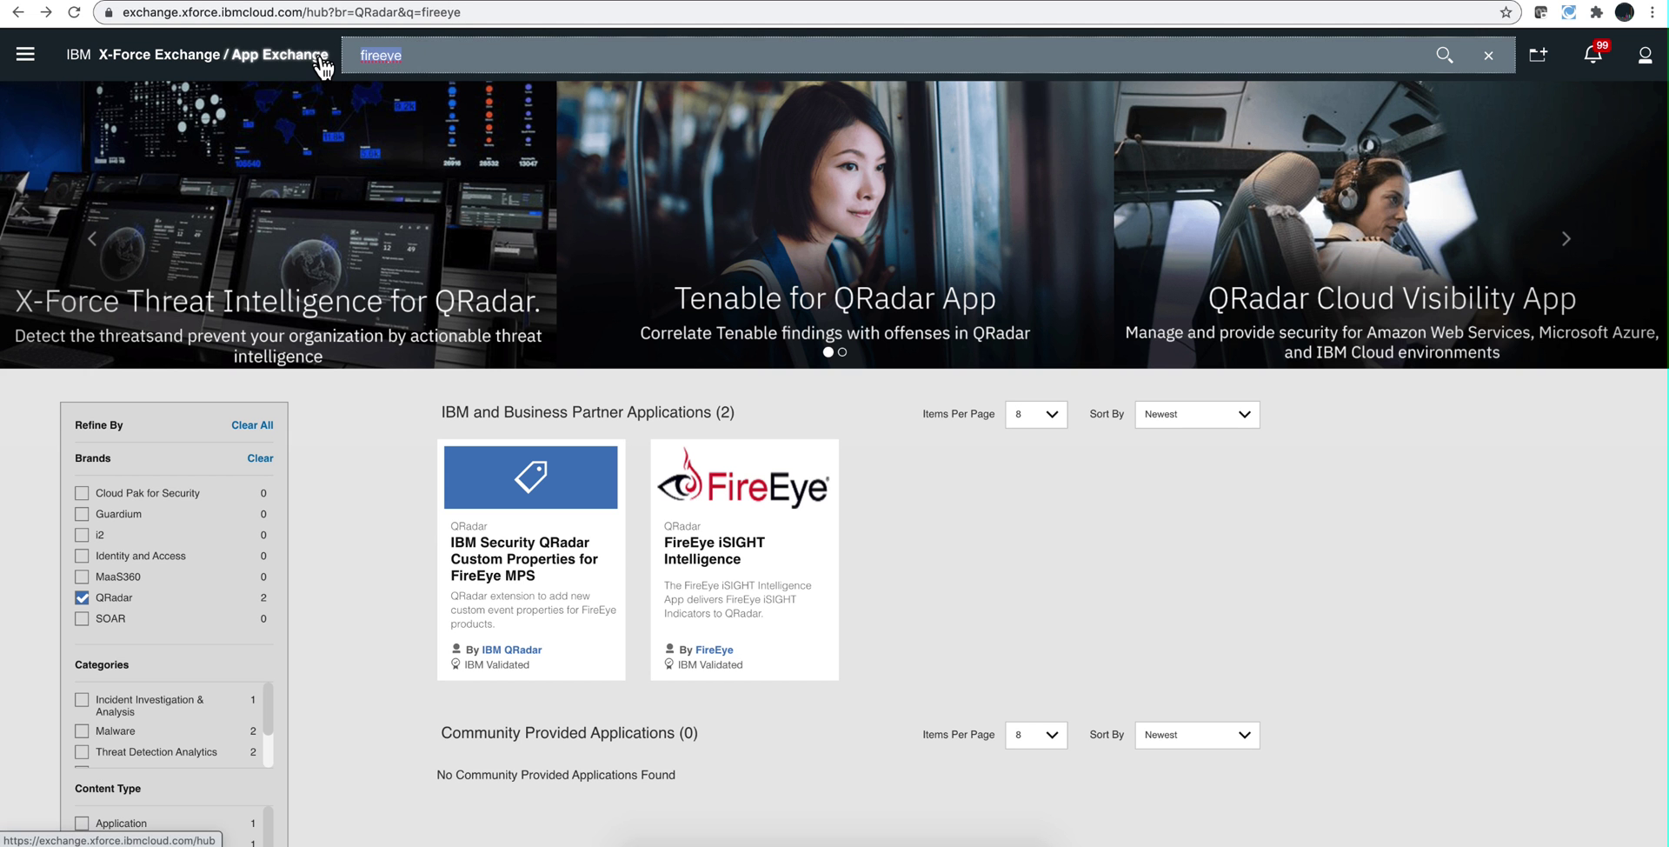
type("carbon")
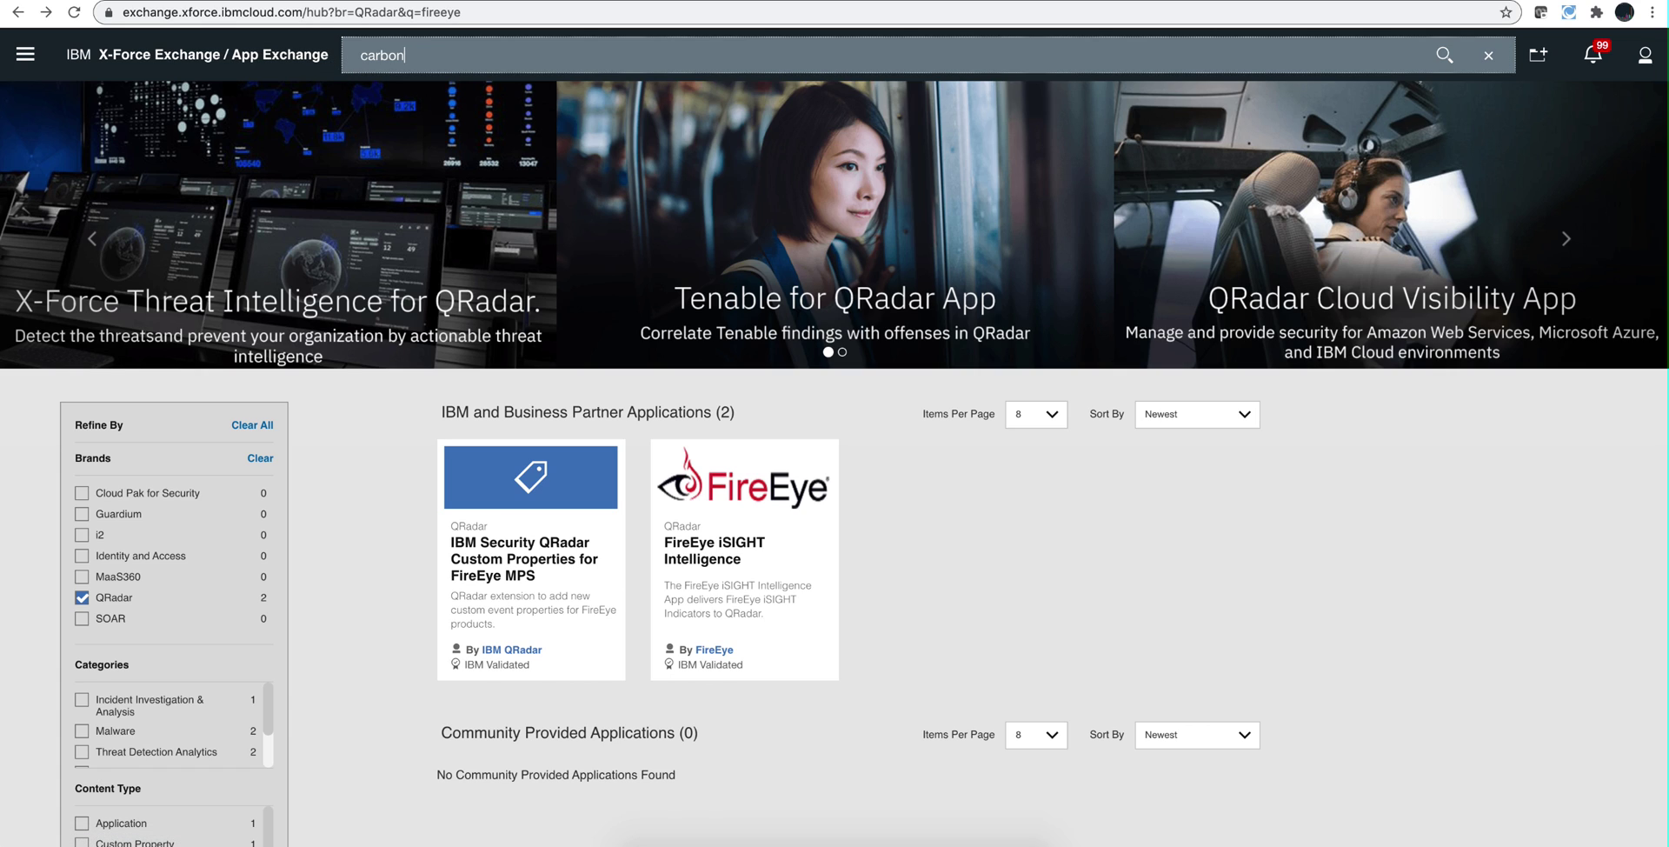
key("Return")
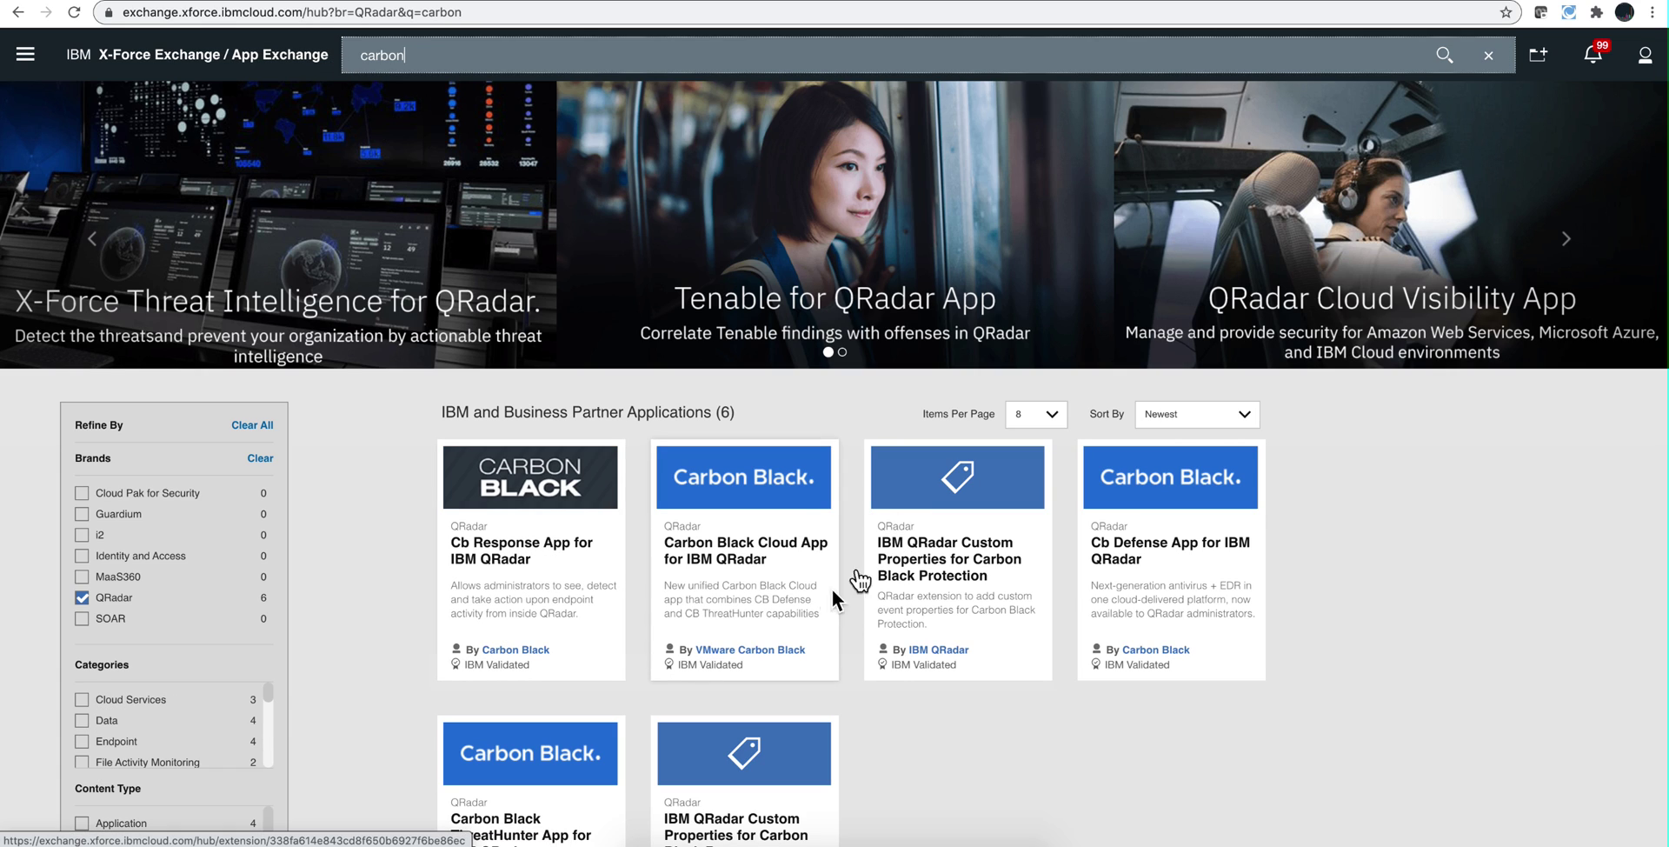
scroll(883, 640, "down", 2)
scroll(883, 643, "up", 2)
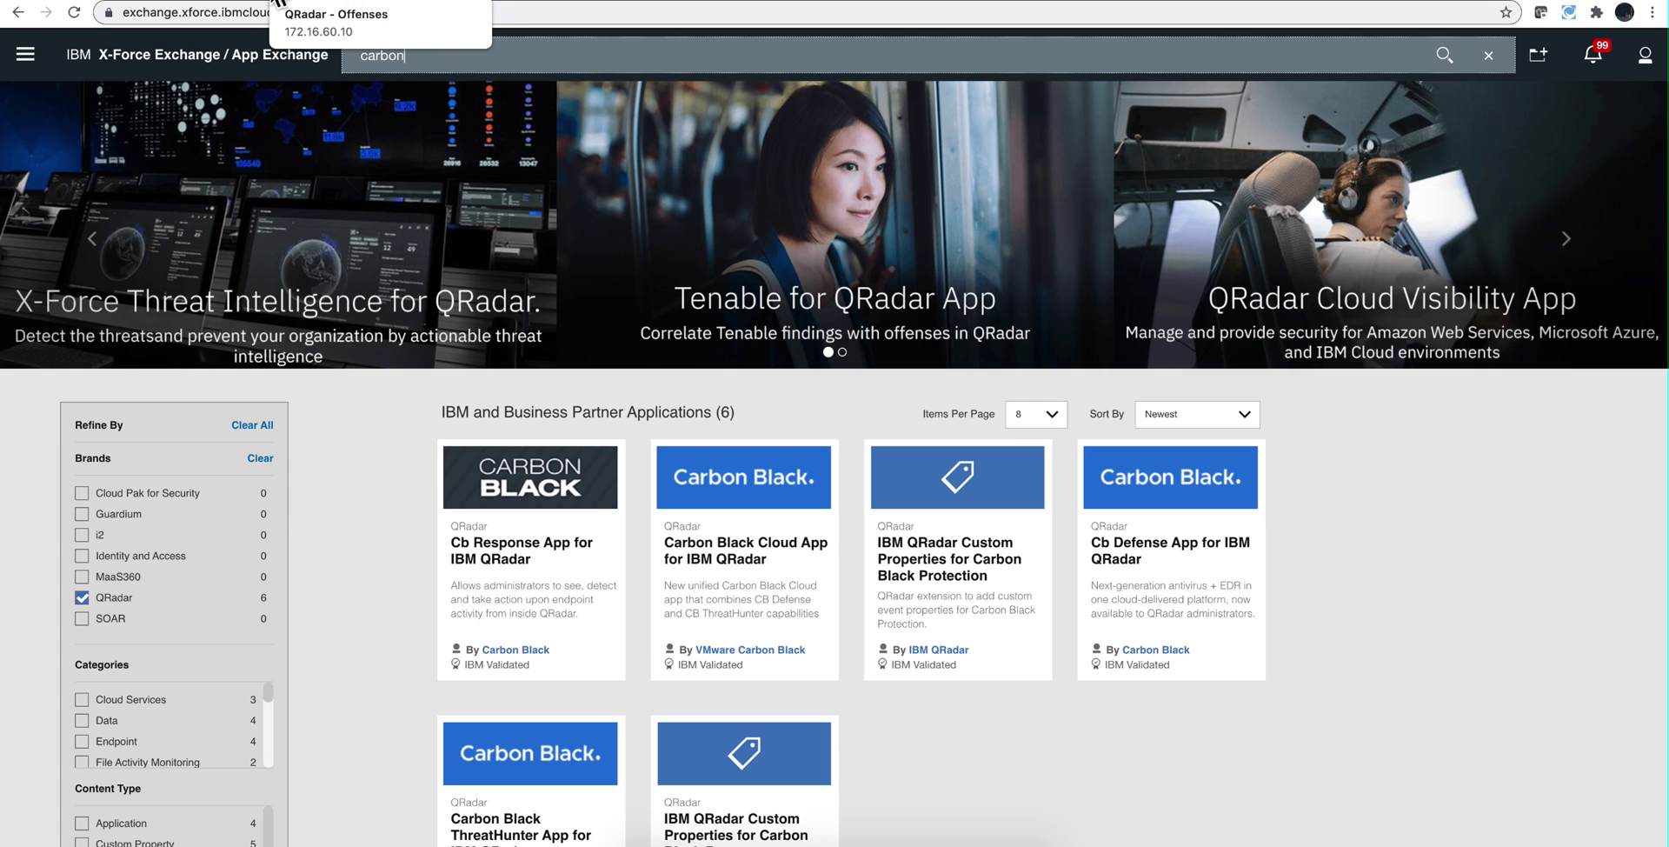
Switch to the IBM QRadar console and open the Use Case Explorer in Use Case Manager.
left_click(105, 3)
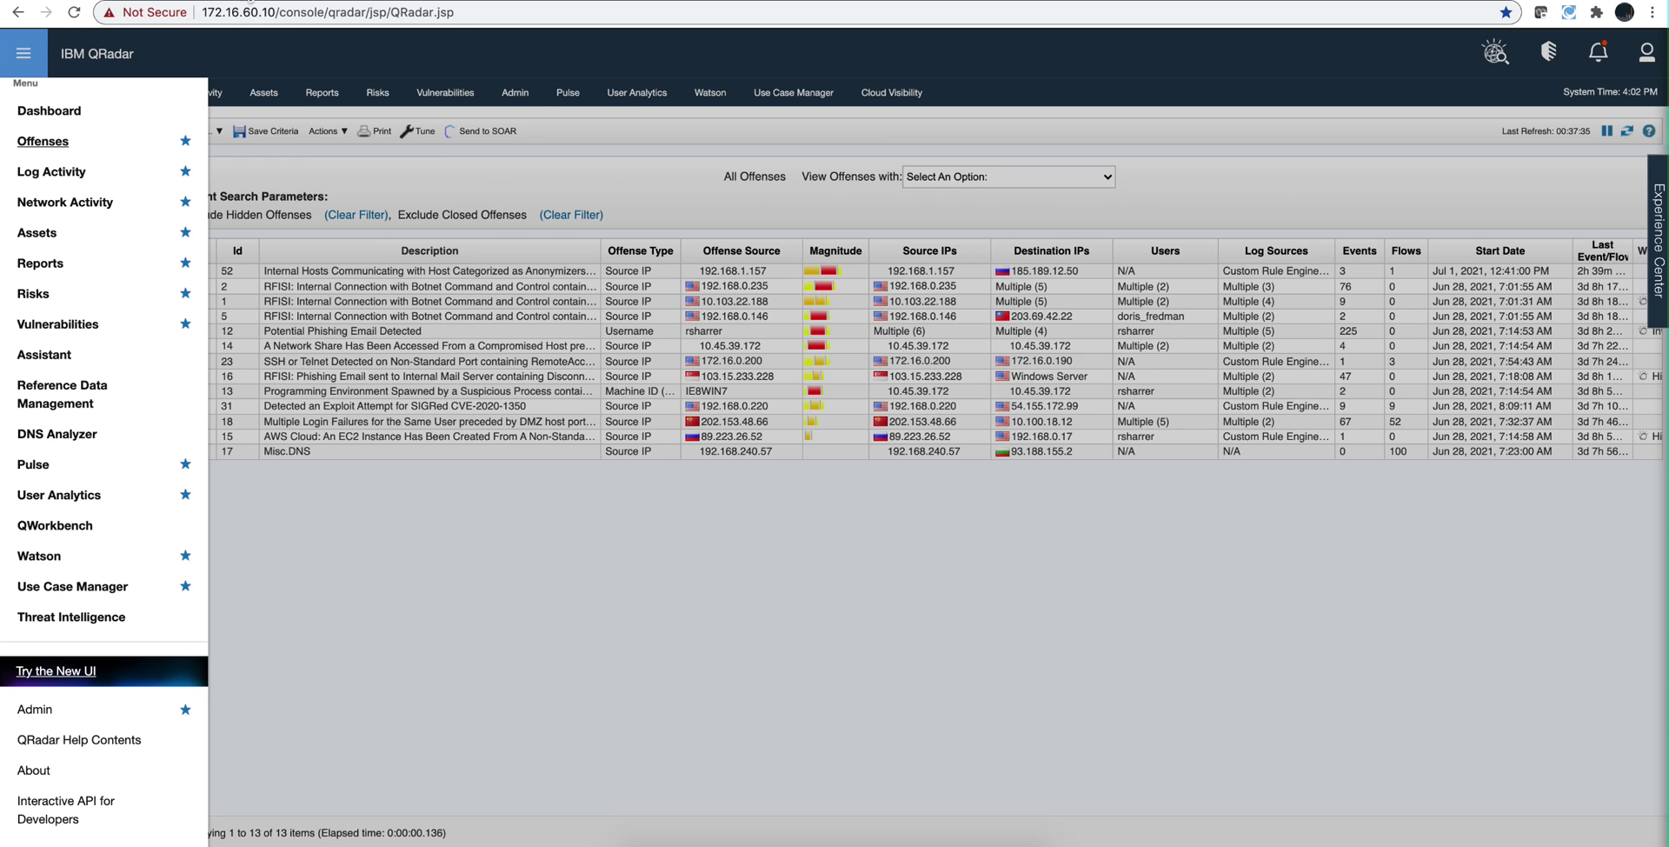
left_click(796, 87)
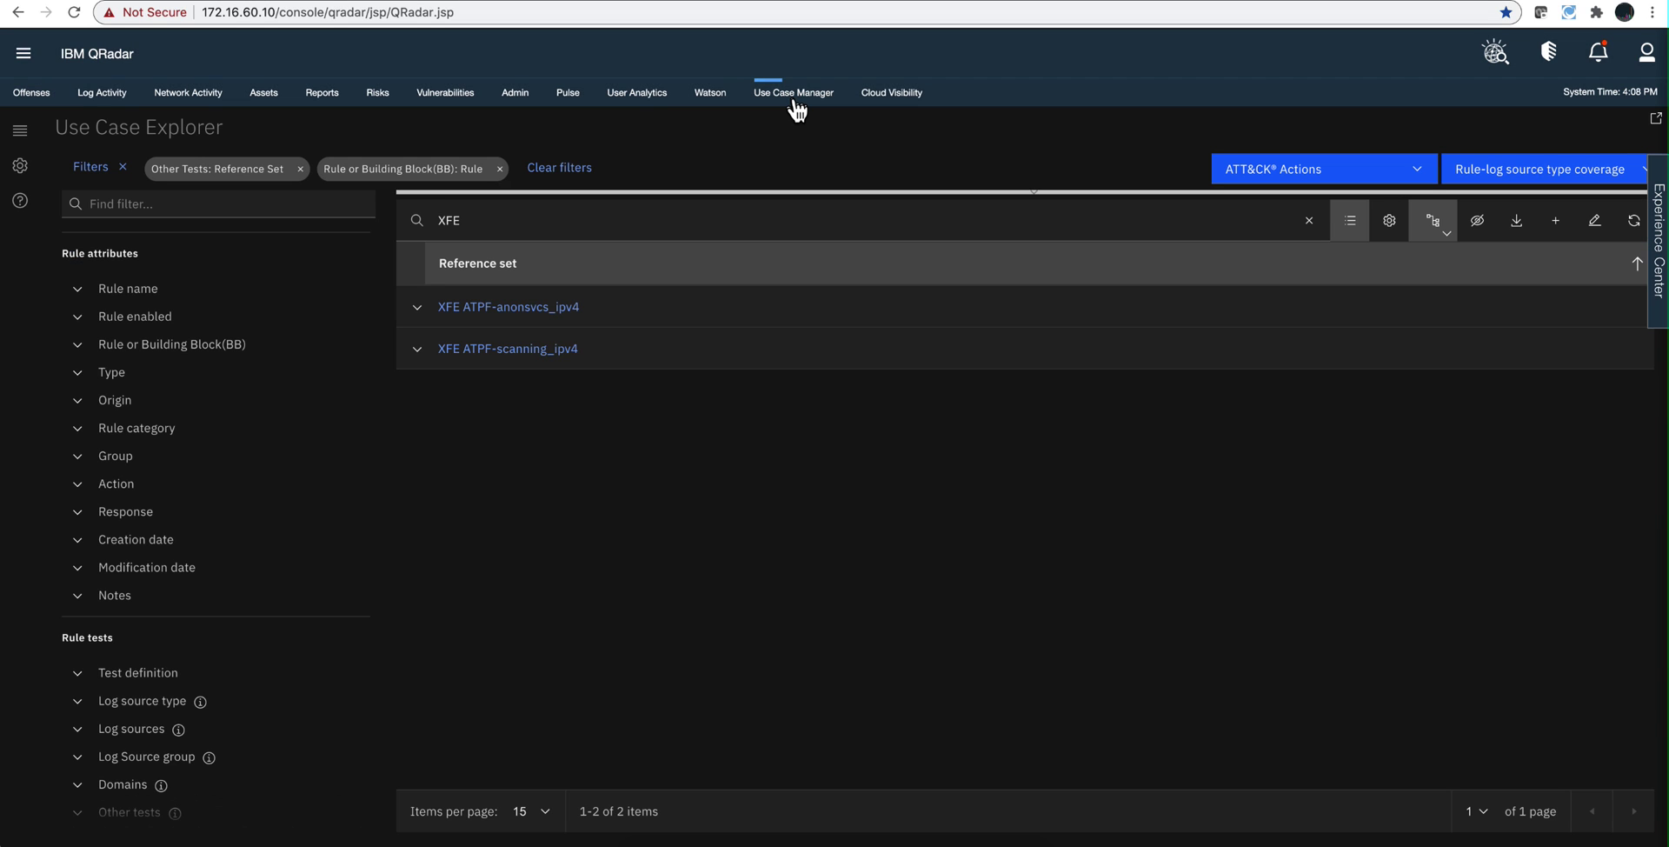
left_click(793, 95)
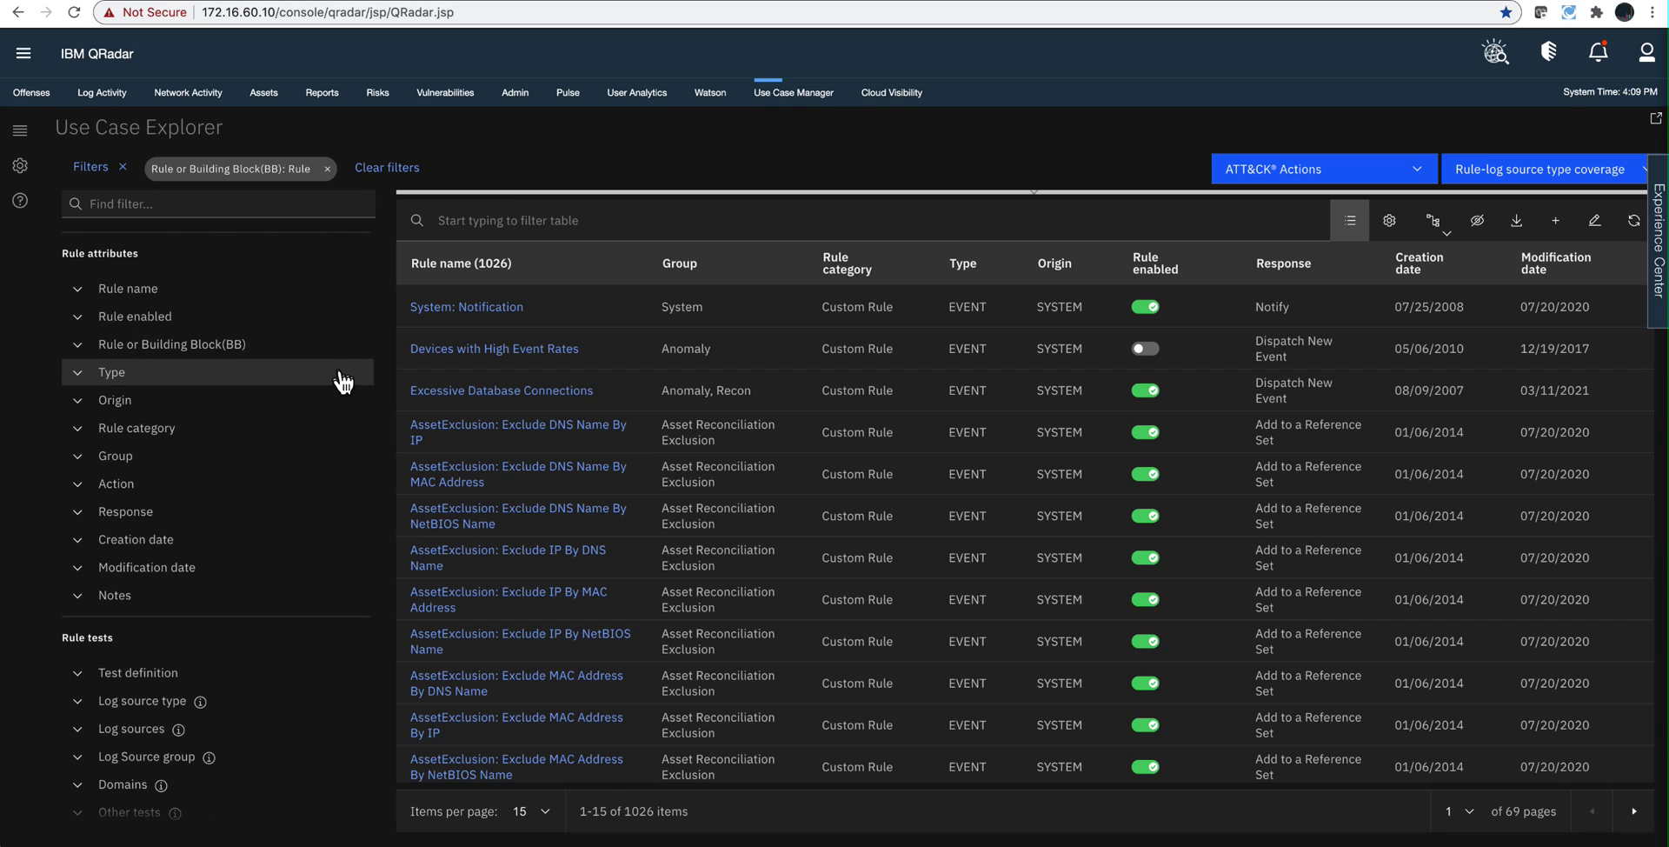
Filter the Use Case Explorer rules to the Sysmon group and look through the listed rules.
left_click(81, 461)
scroll(170, 470, "down", 1)
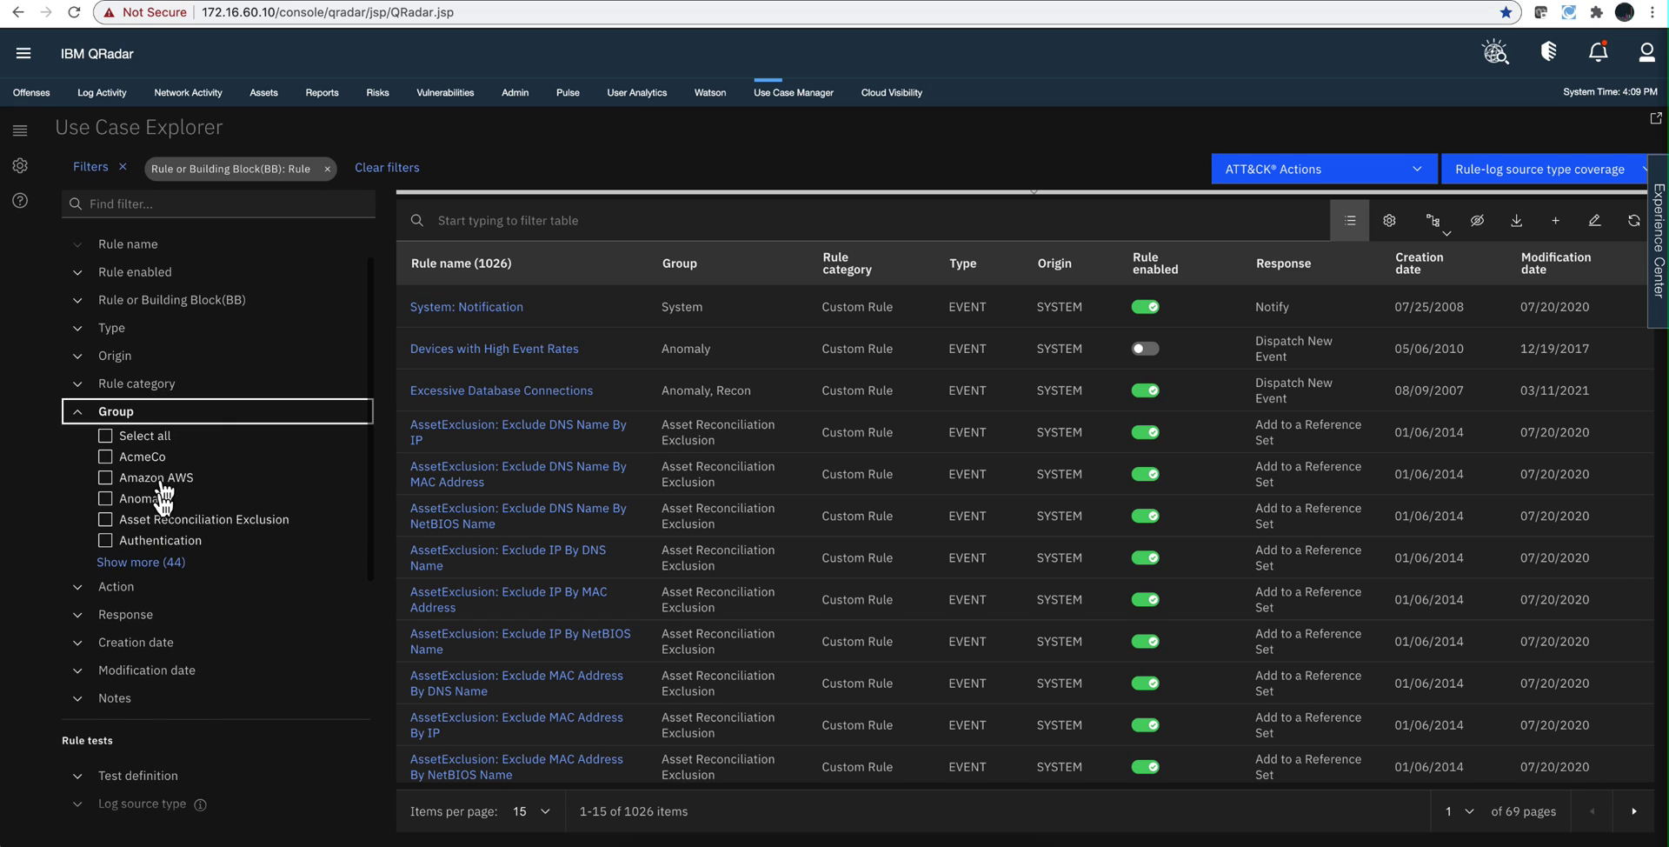
left_click(154, 574)
scroll(195, 544, "down", 3)
scroll(194, 544, "down", 5)
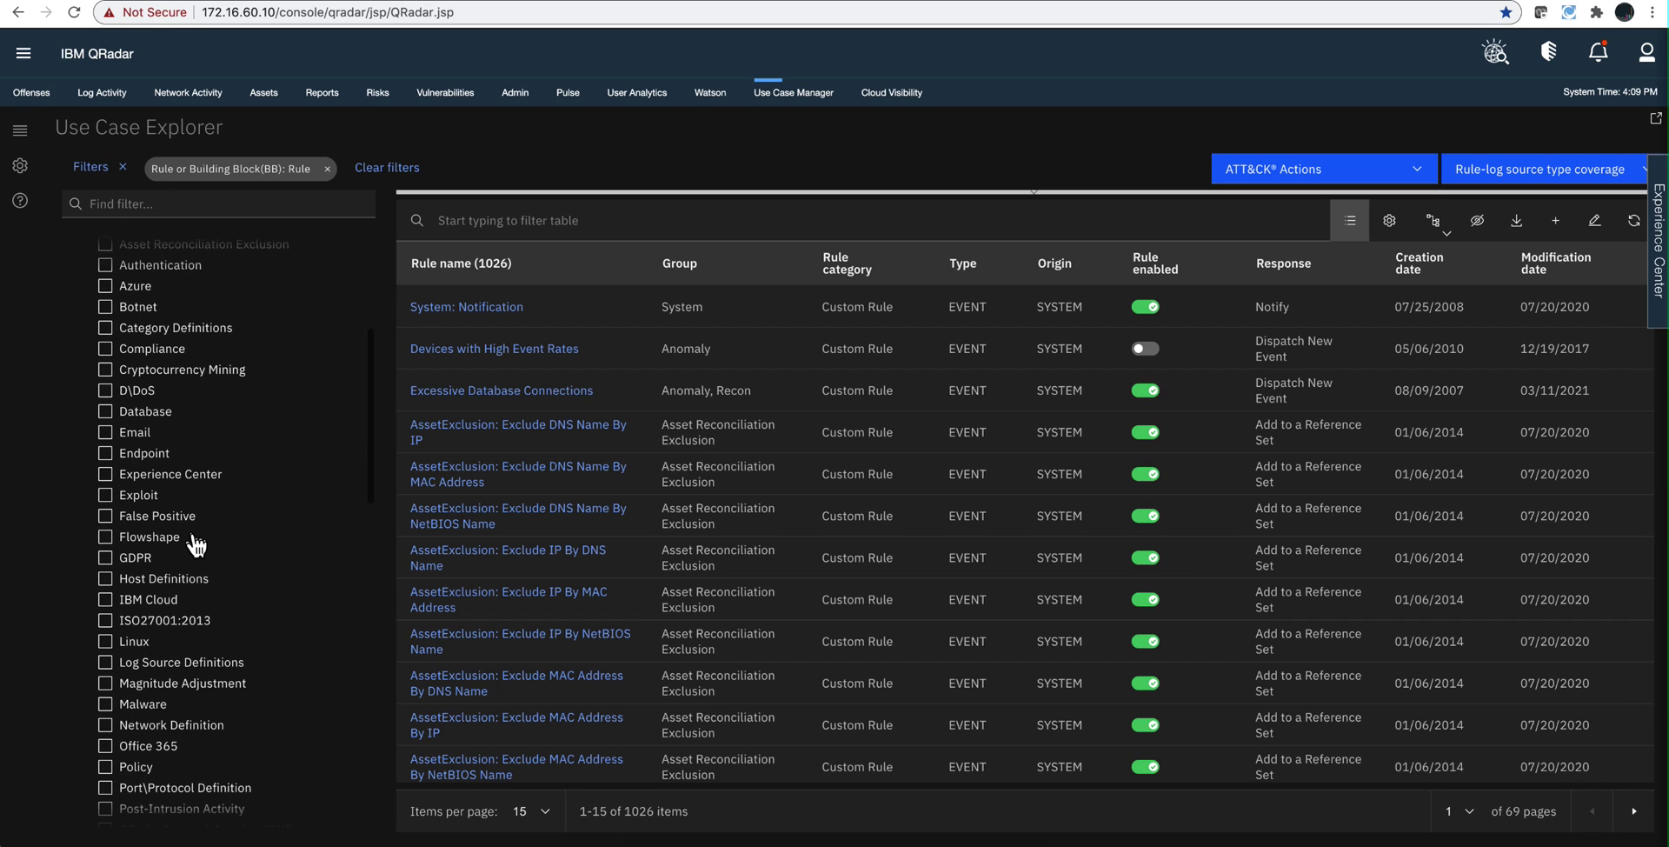
scroll(195, 544, "down", 4)
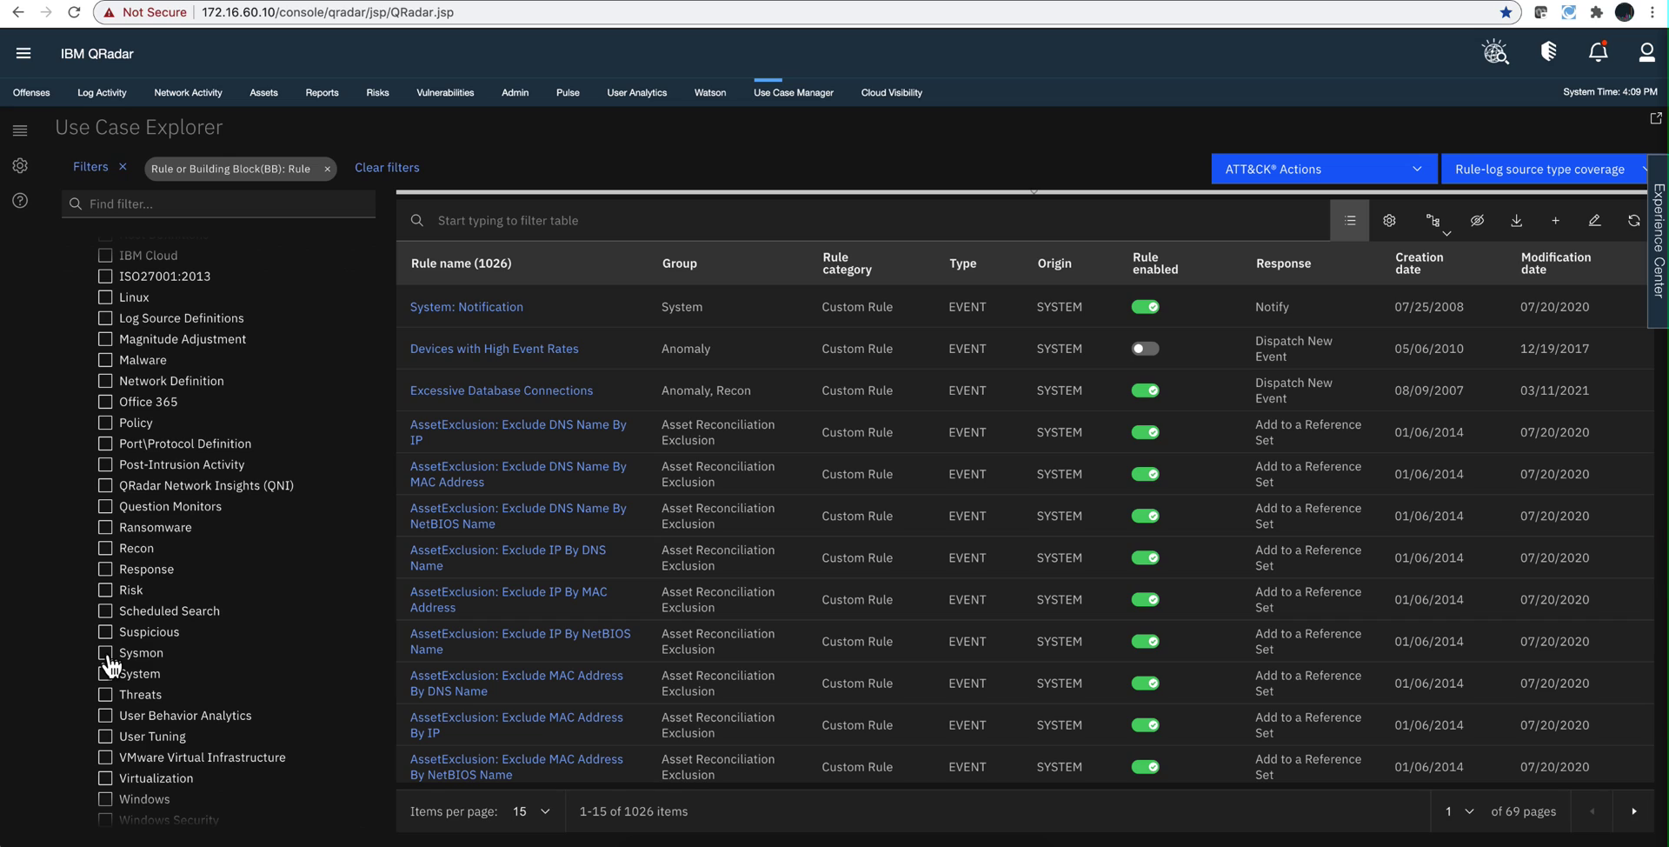
left_click(105, 652)
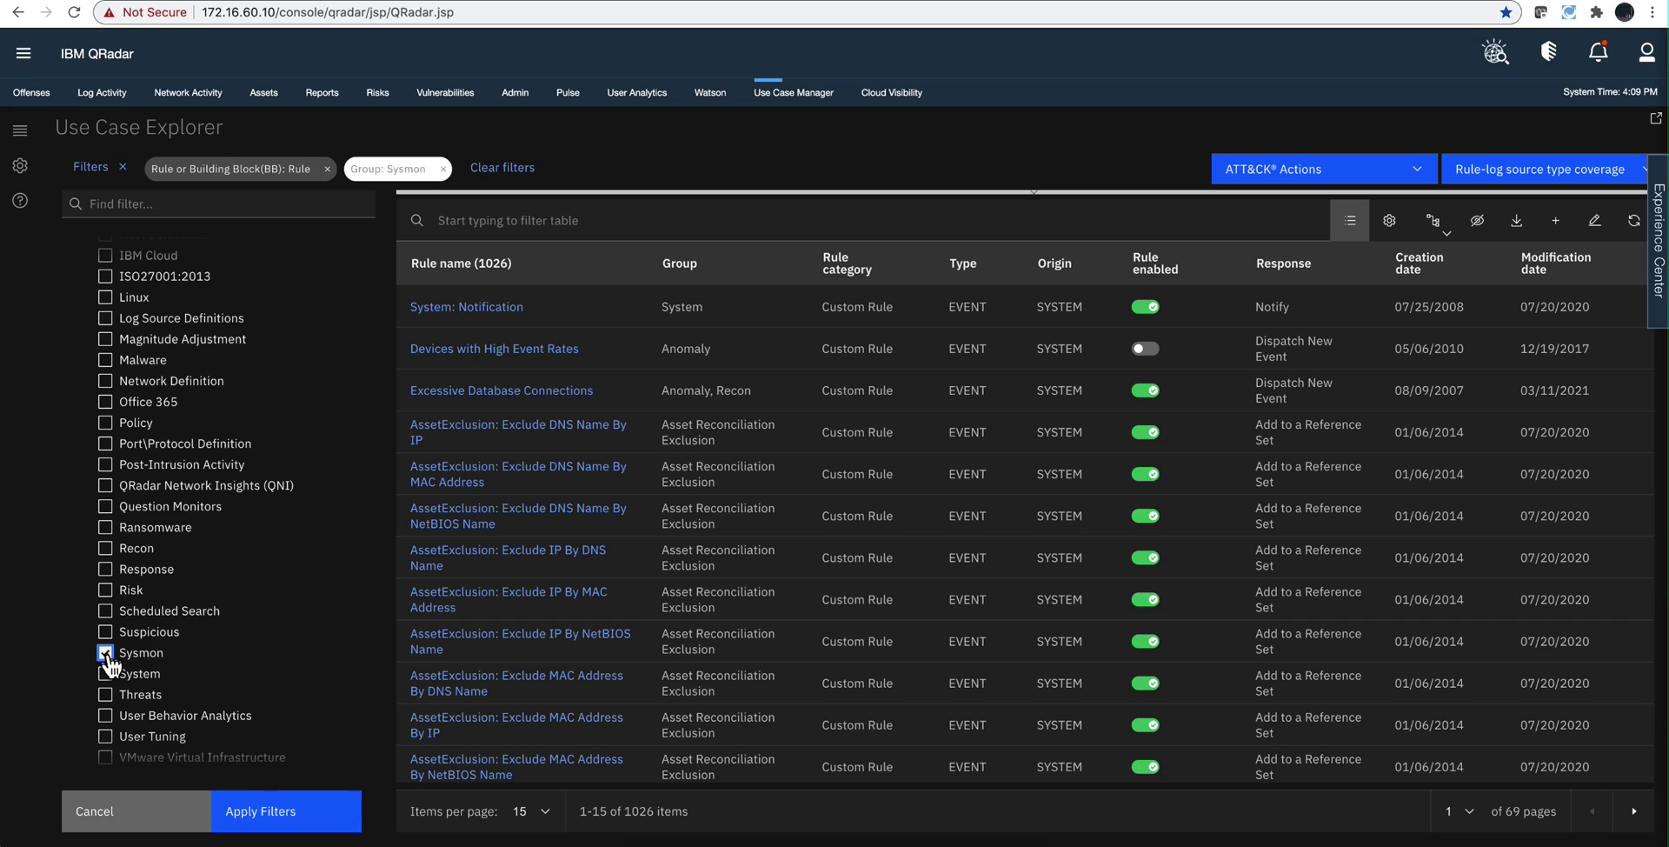
left_click(285, 815)
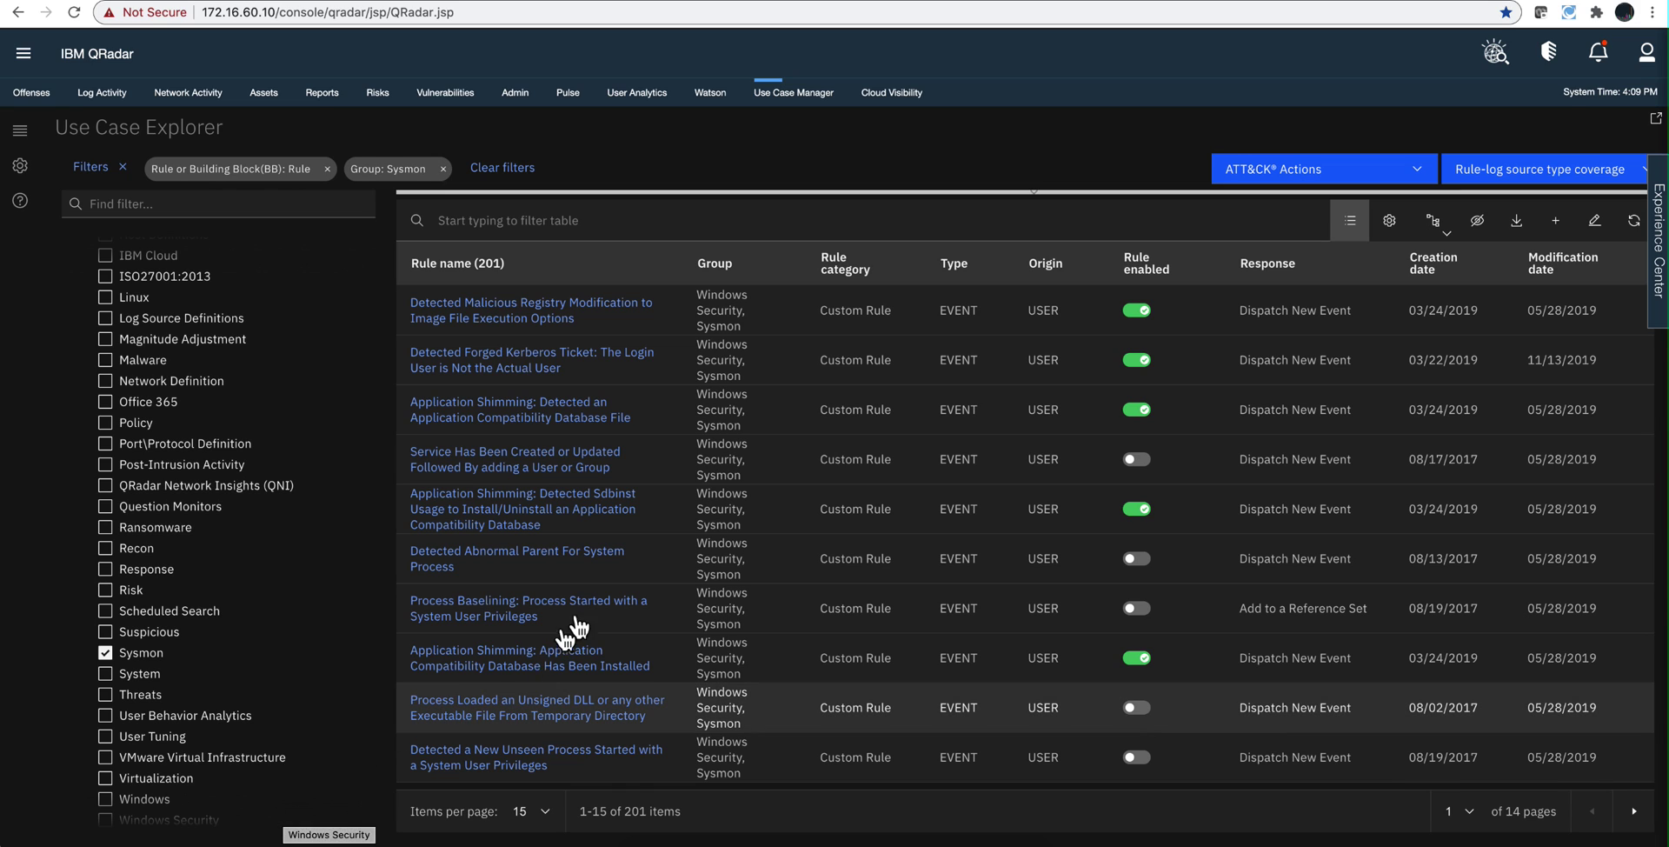
scroll(555, 657, "down", 3)
scroll(554, 644, "up", 1)
scroll(555, 644, "up", 3)
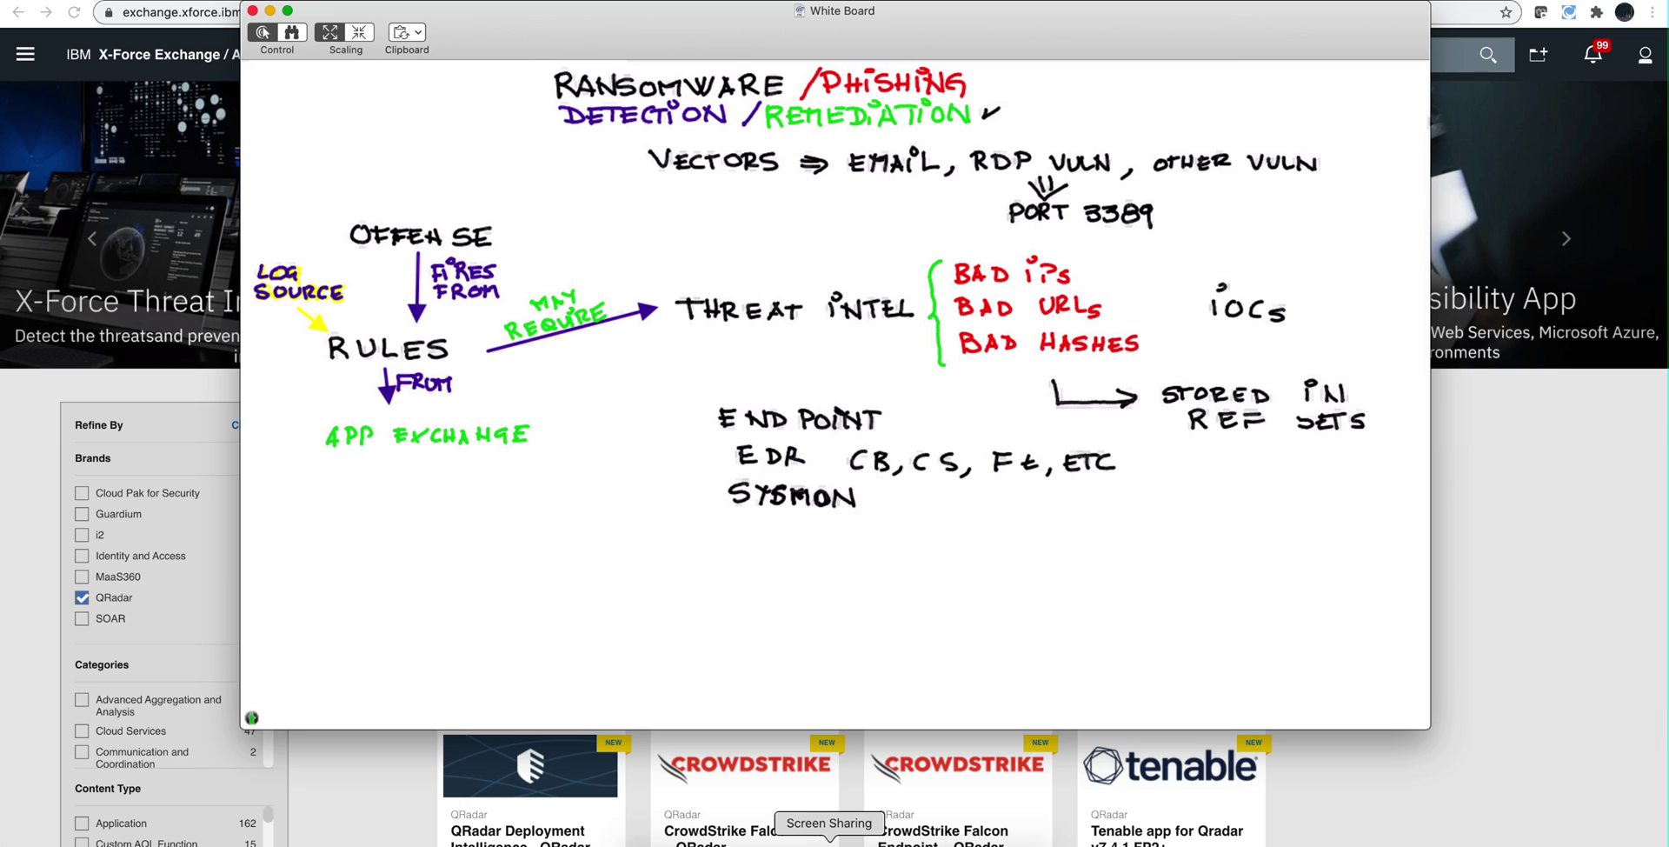
Write "FILE UPDATES" on the whiteboard beneath SYSMON in the endpoint list.
mouse_move(739, 525)
left_mouse_down()
mouse_move(739, 544)
mouse_move(755, 534)
left_mouse_up()
left_click_drag(762, 530, 786, 544)
left_click_drag(787, 526, 798, 533)
mouse_move(787, 527)
left_mouse_down()
mouse_move(852, 528)
mouse_move(845, 544)
left_mouse_up()
left_click_drag(845, 528, 867, 544)
mouse_move(867, 527)
left_mouse_down()
mouse_move(869, 544)
mouse_move(891, 527)
left_mouse_up()
left_click_drag(890, 527, 898, 536)
mouse_move(907, 528)
left_mouse_down()
mouse_move(907, 544)
mouse_move(920, 526)
left_mouse_up()
left_click_drag(919, 528, 930, 535)
left_click_drag(920, 526, 934, 540)
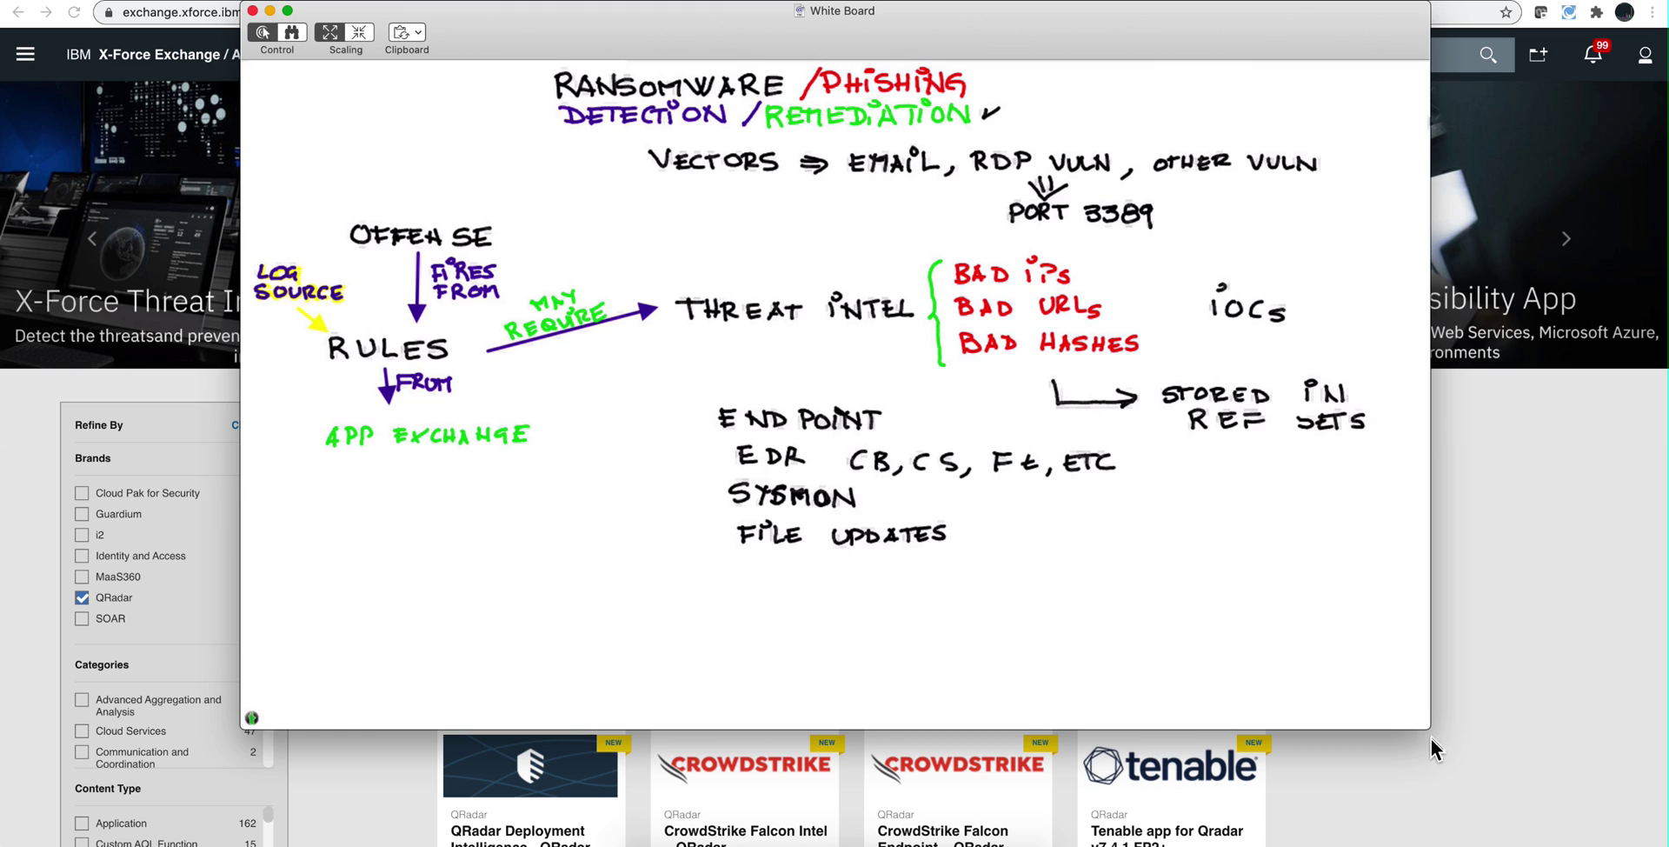
Switch back to the App Exchange in the browser and search for stealth within the QRadar brand.
left_click(1417, 765)
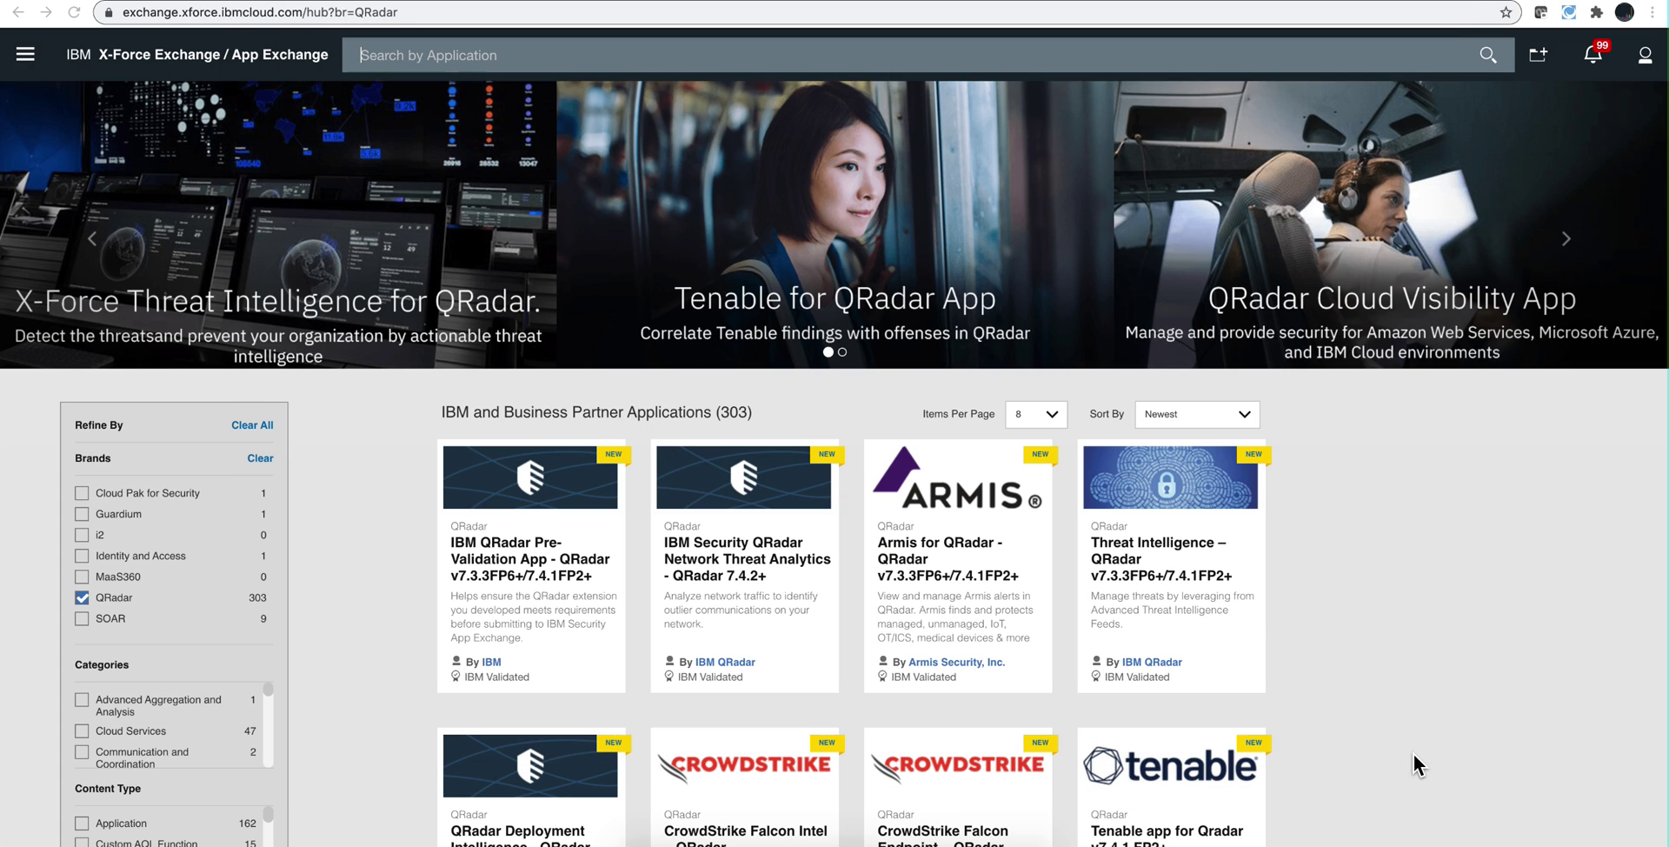
left_click(498, 58)
type("ste")
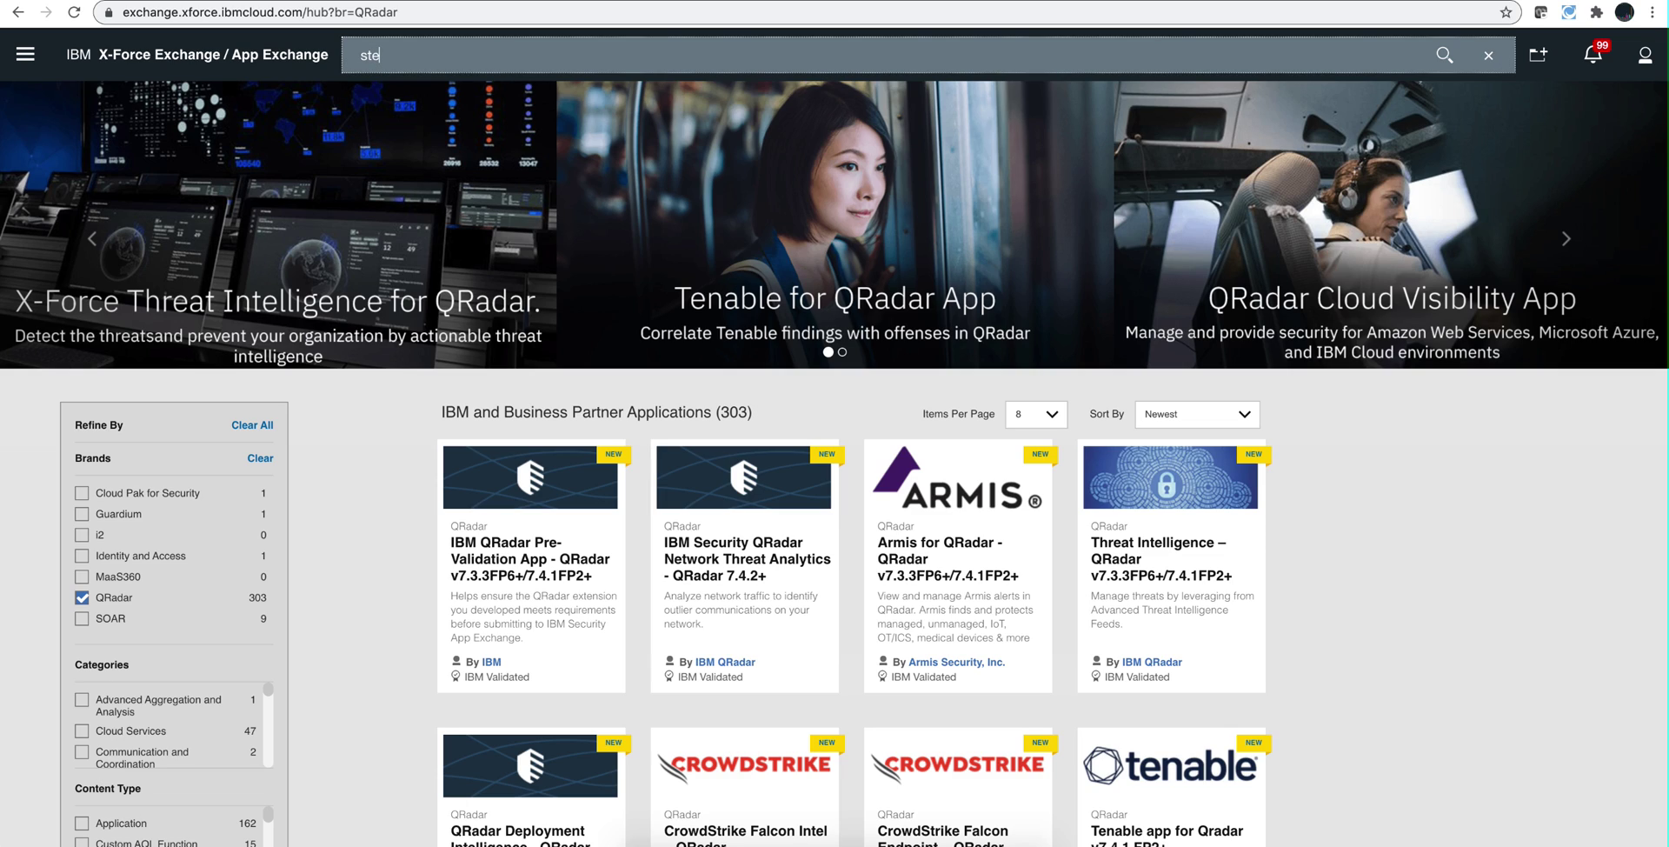
type("alth")
key("Return")
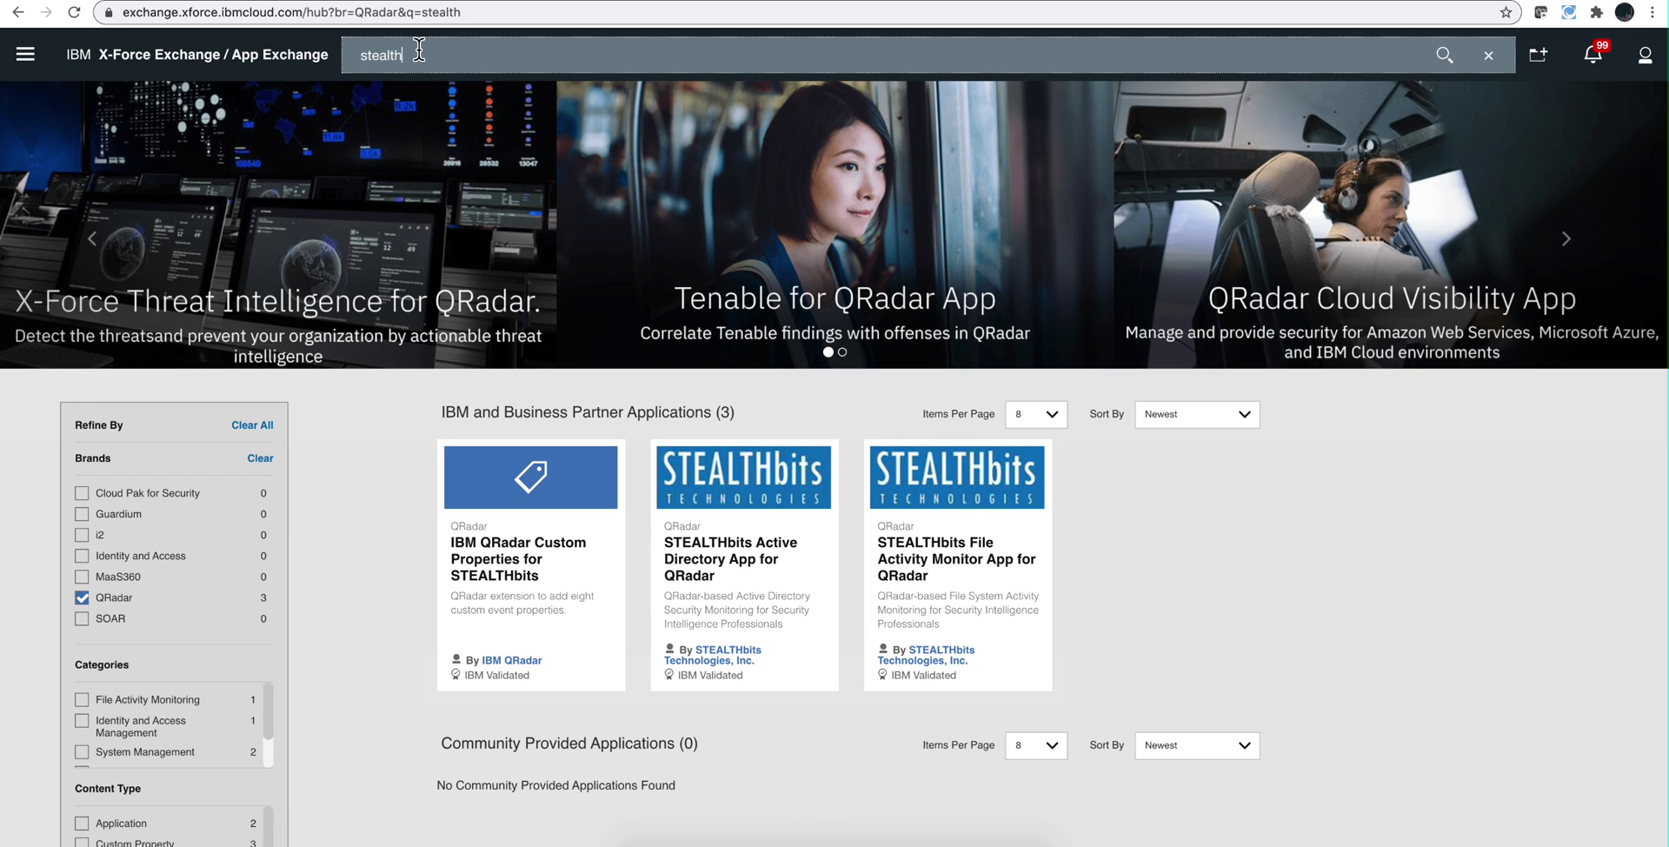
Replace the App Exchange search term with snare and run the search.
key("super+a")
type("snare")
key("Return")
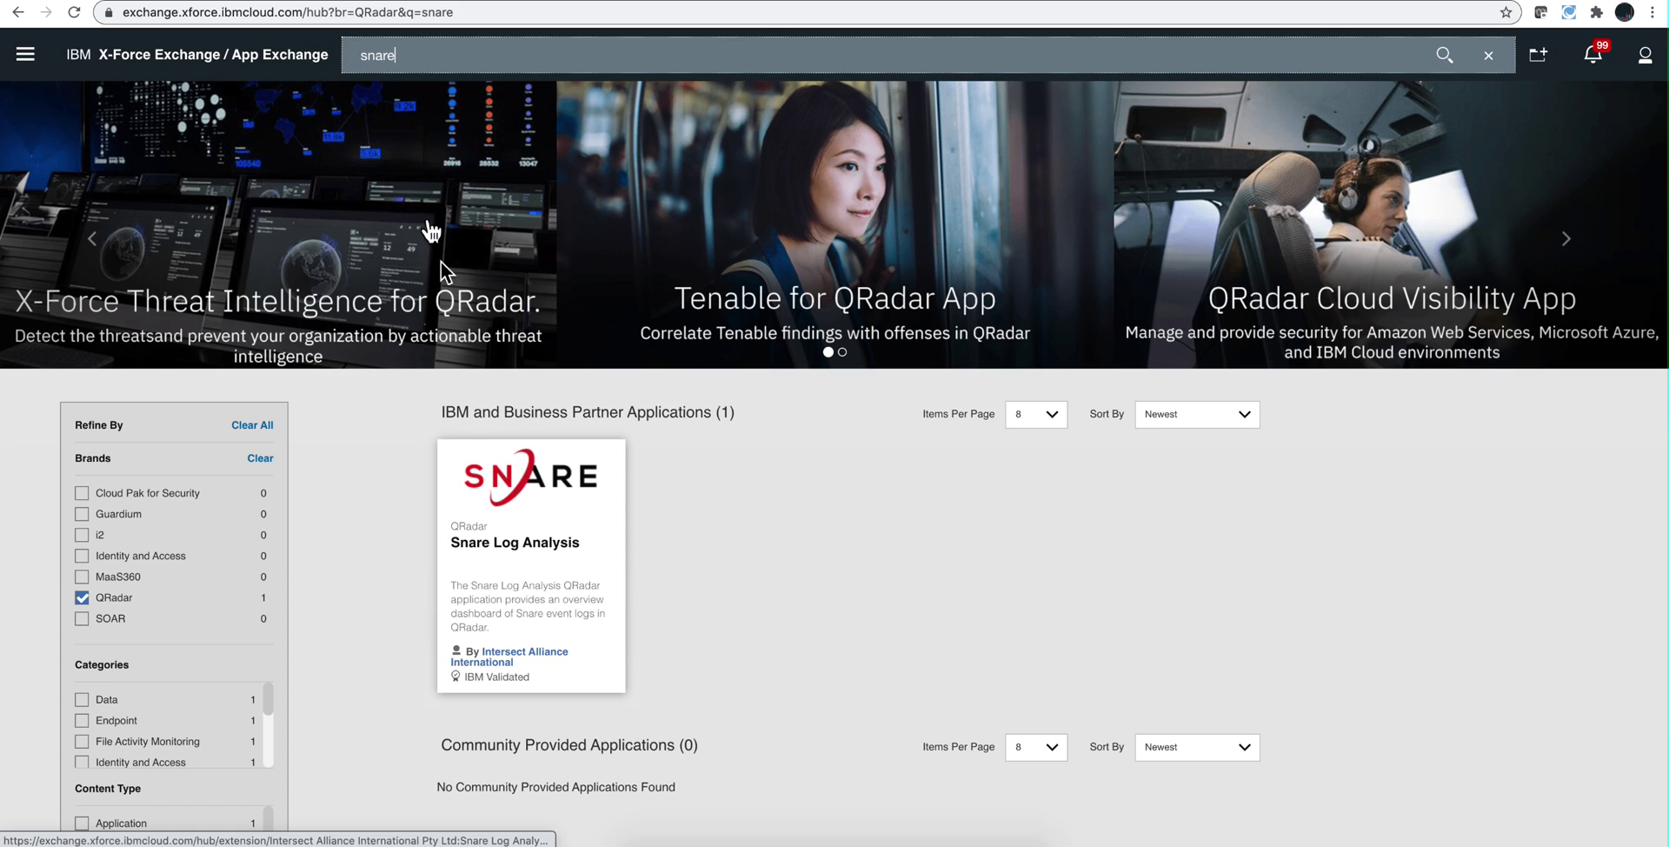
Replace the App Exchange search term with tripw and run the search.
left_click_drag(409, 58, 342, 58)
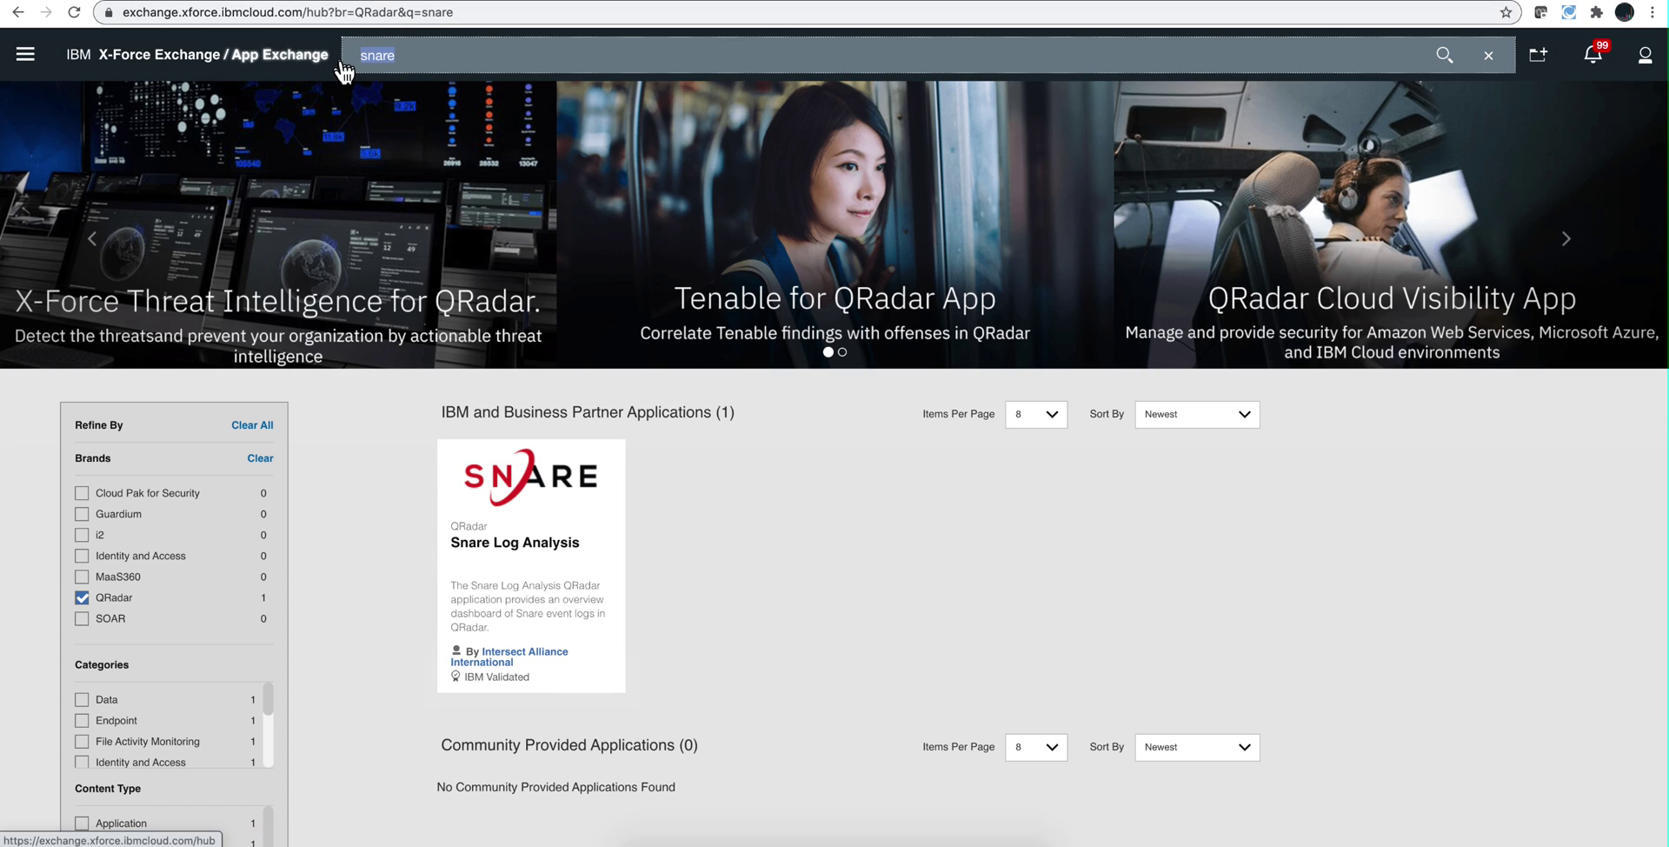
type("tripw")
key("Return")
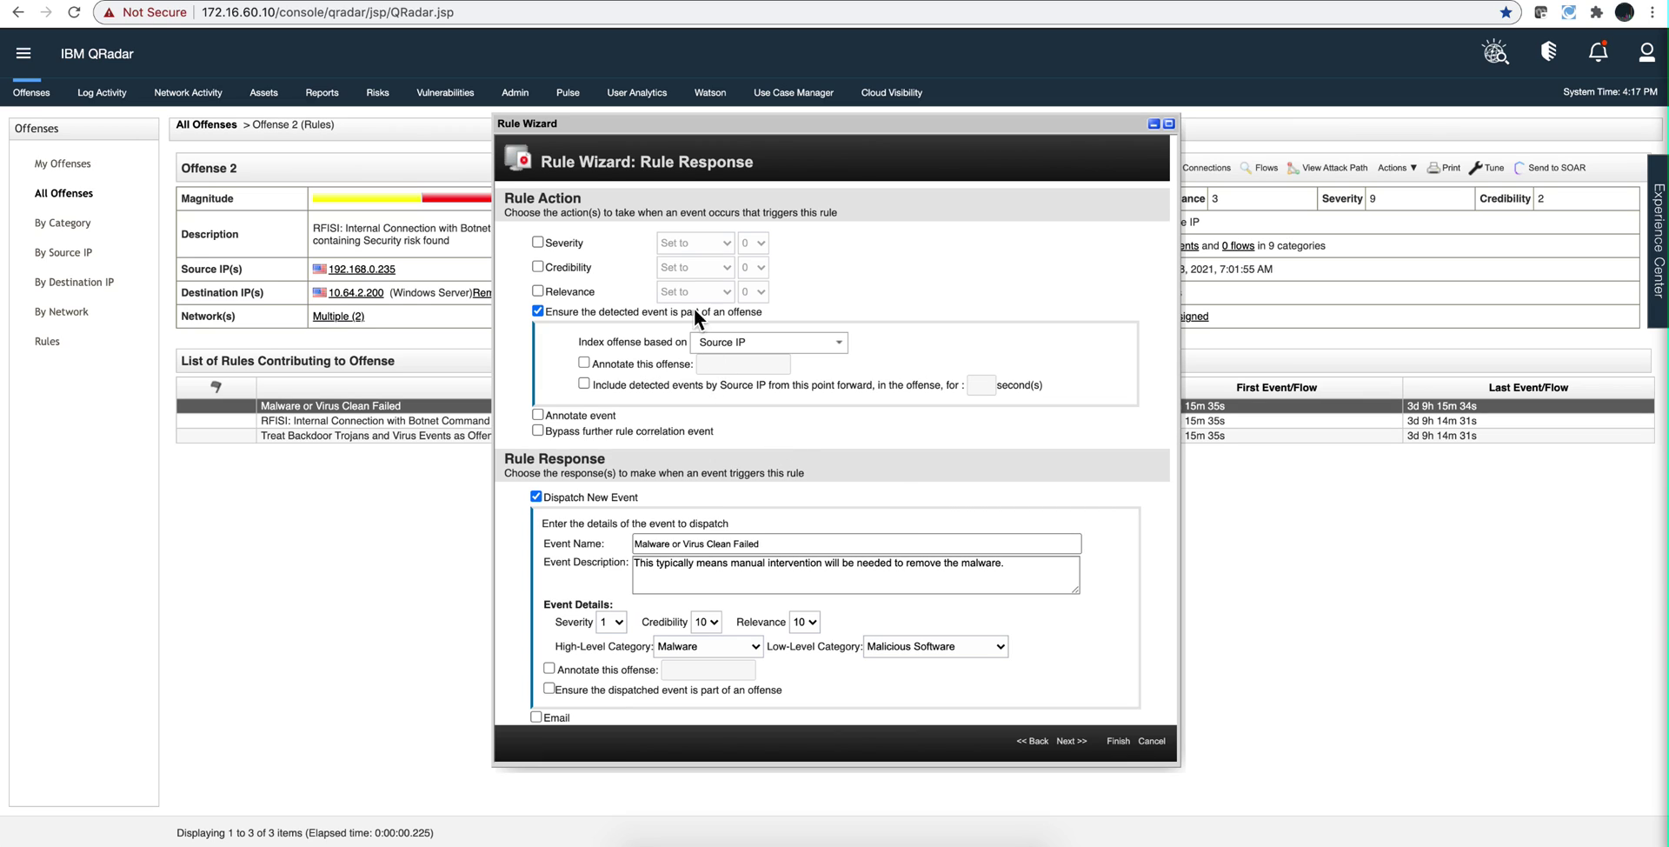
Review the response settings of the Malware or Virus Clean Failed rule in QRadar and open its list of custom actions to execute.
scroll(723, 363, "down", 3)
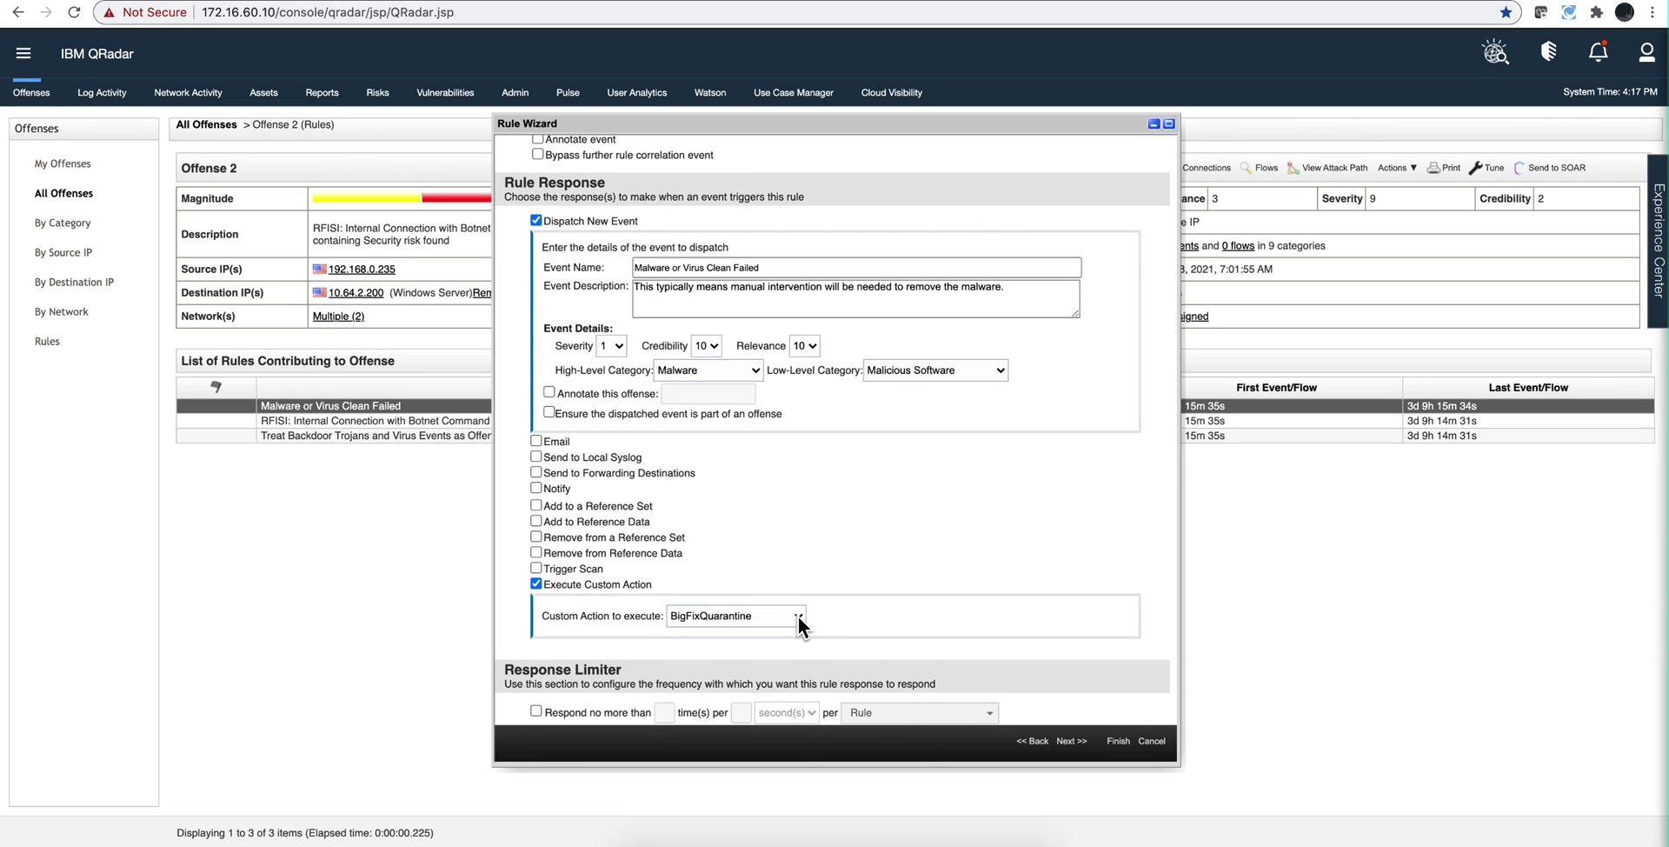
left_click(798, 618)
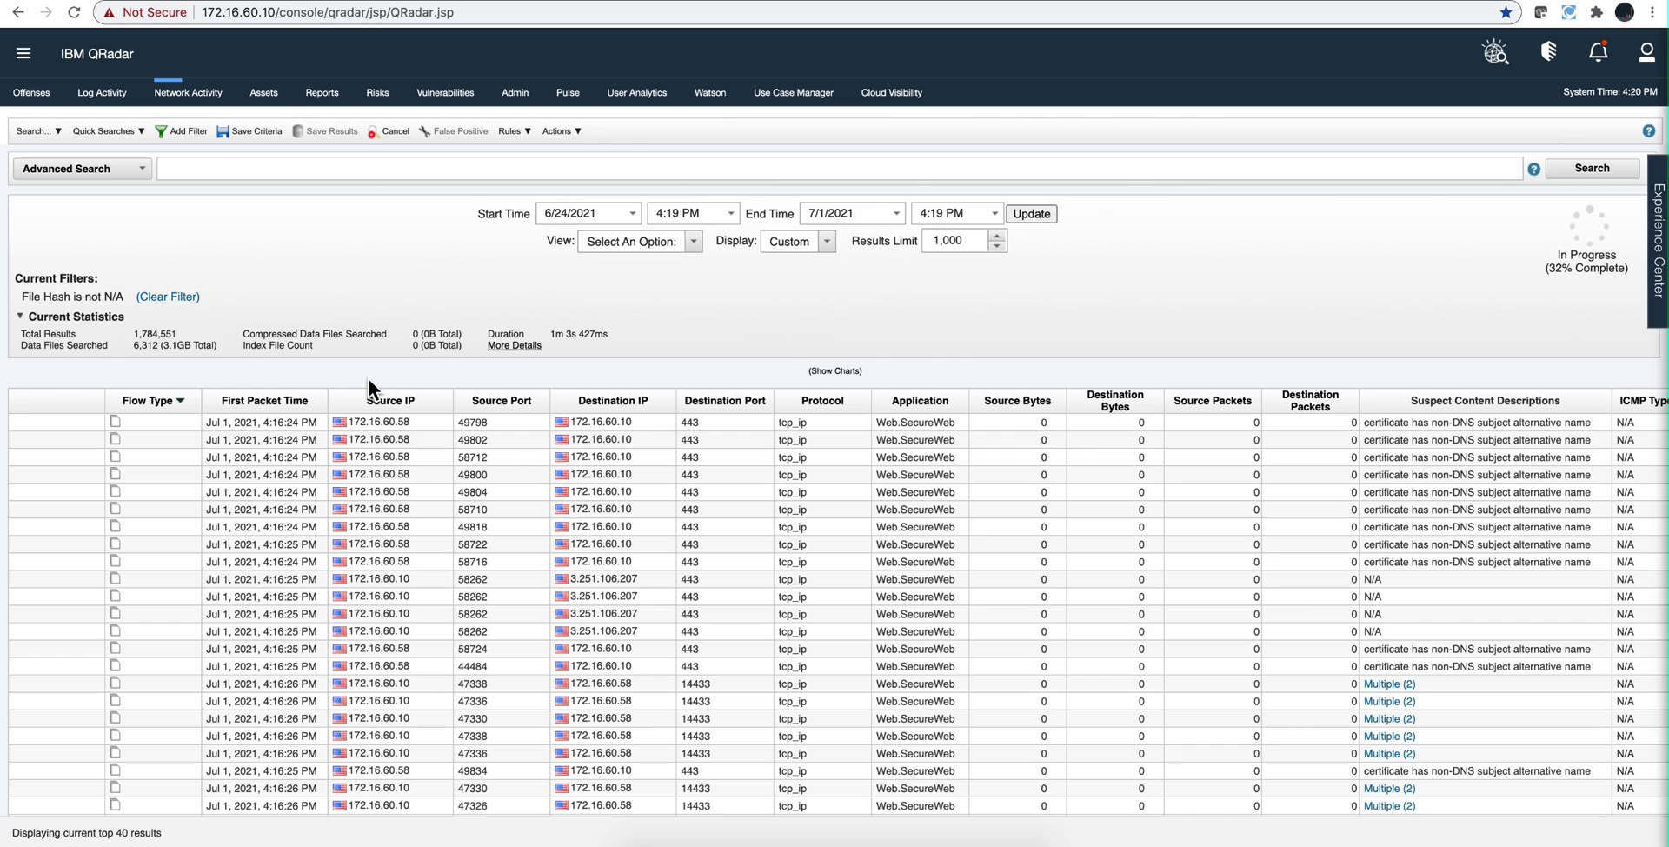
Open the first flow in the Network Activity results, examine its flow information and highlight the file hash.
double_click(268, 421)
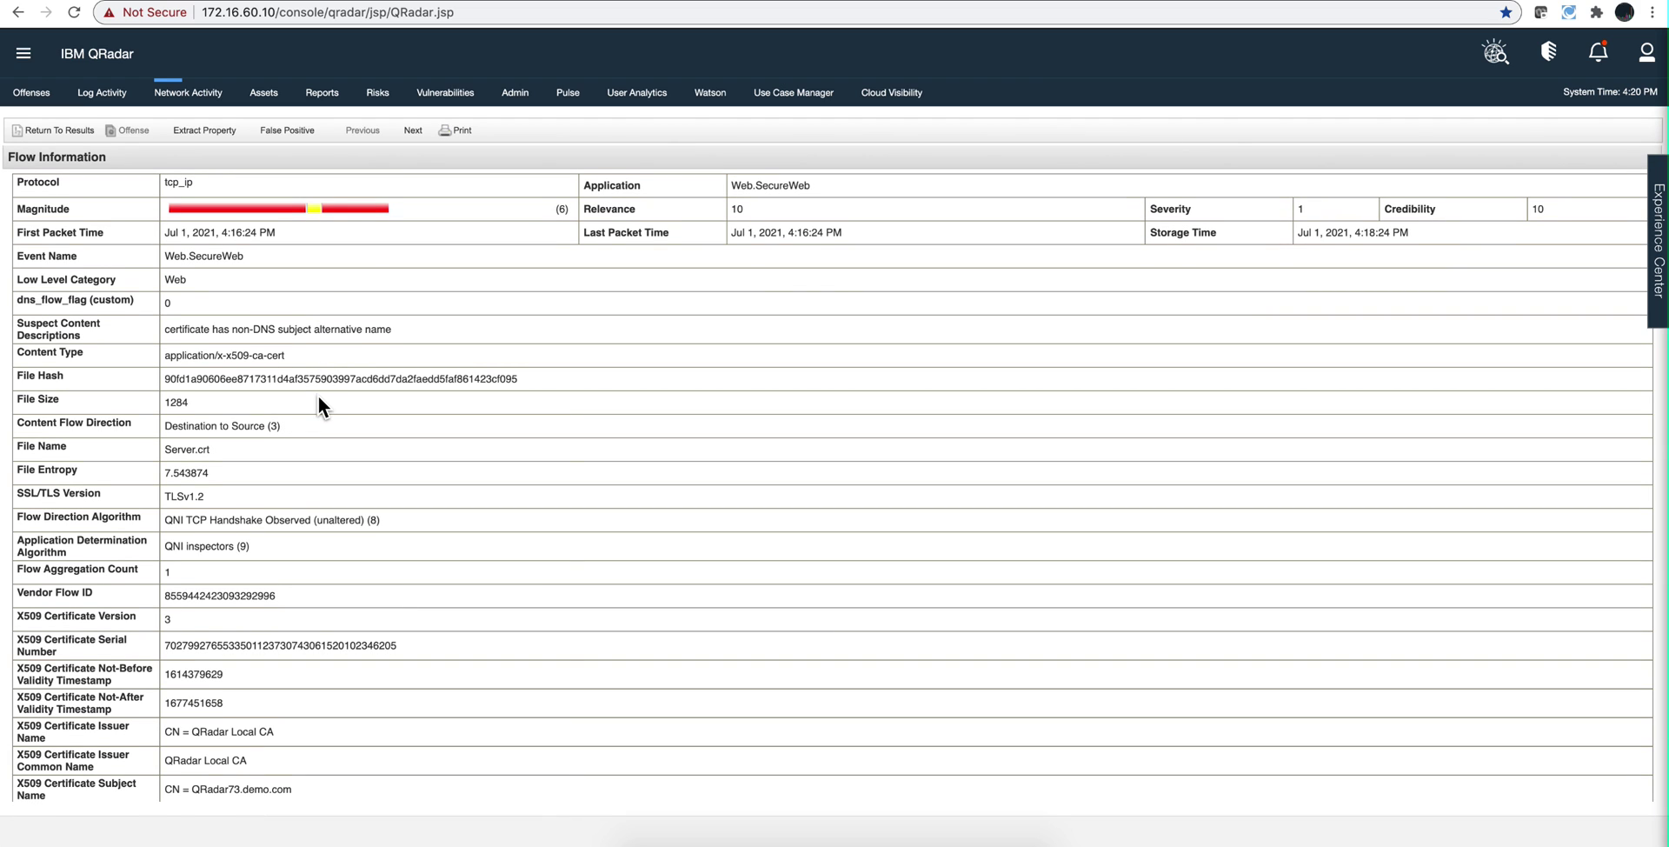
scroll(318, 396, "down", 1)
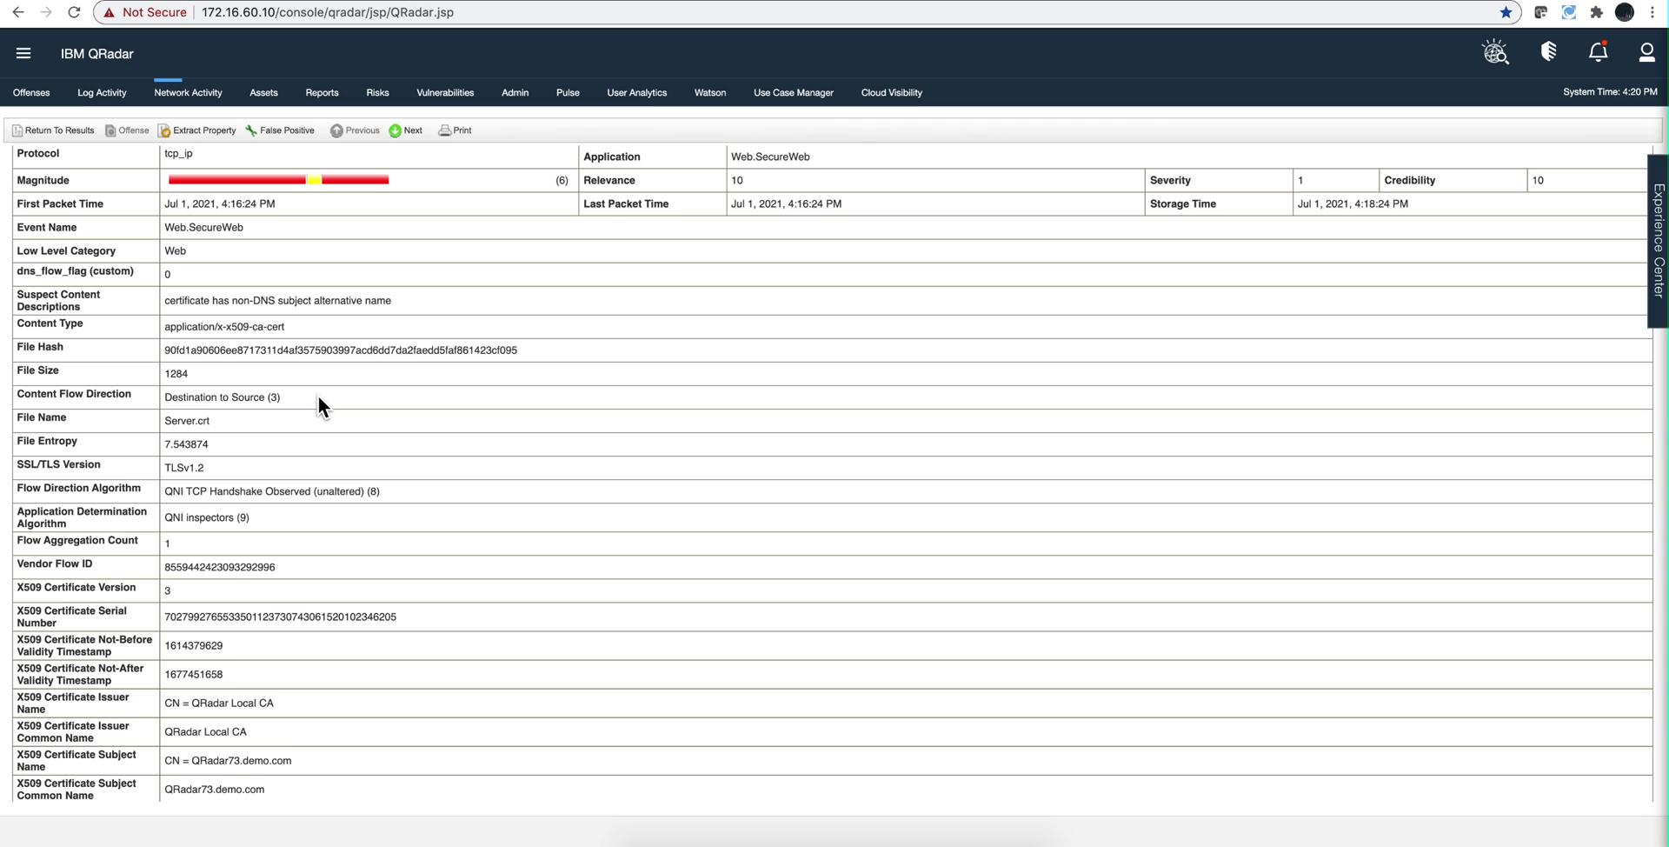
scroll(318, 396, "down", 1)
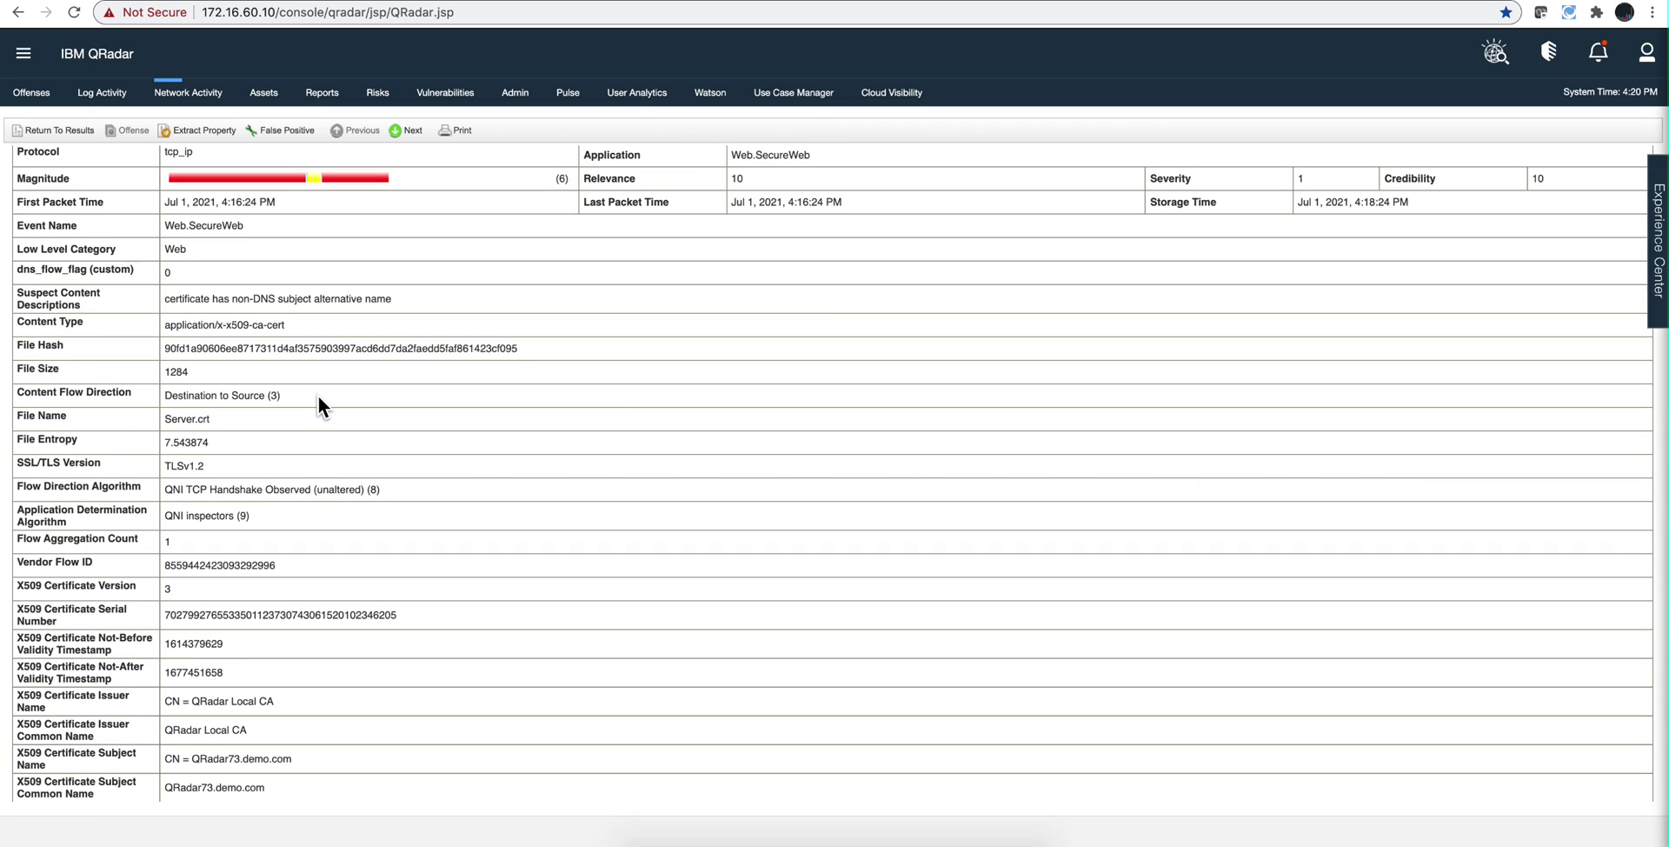
scroll(318, 396, "down", 1)
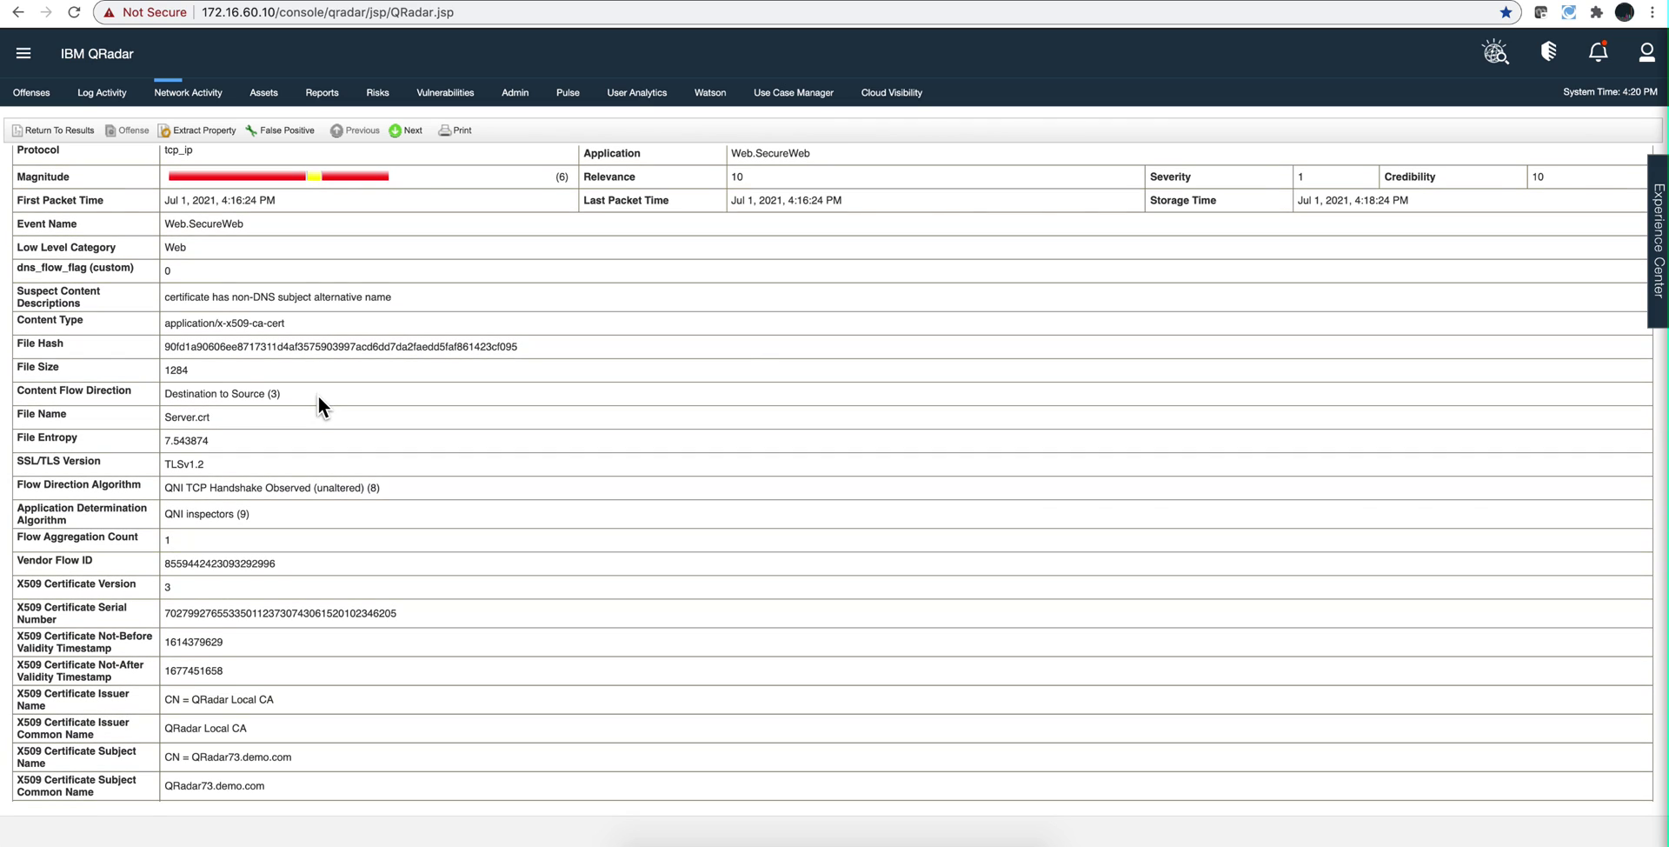
scroll(318, 394, "down", 1)
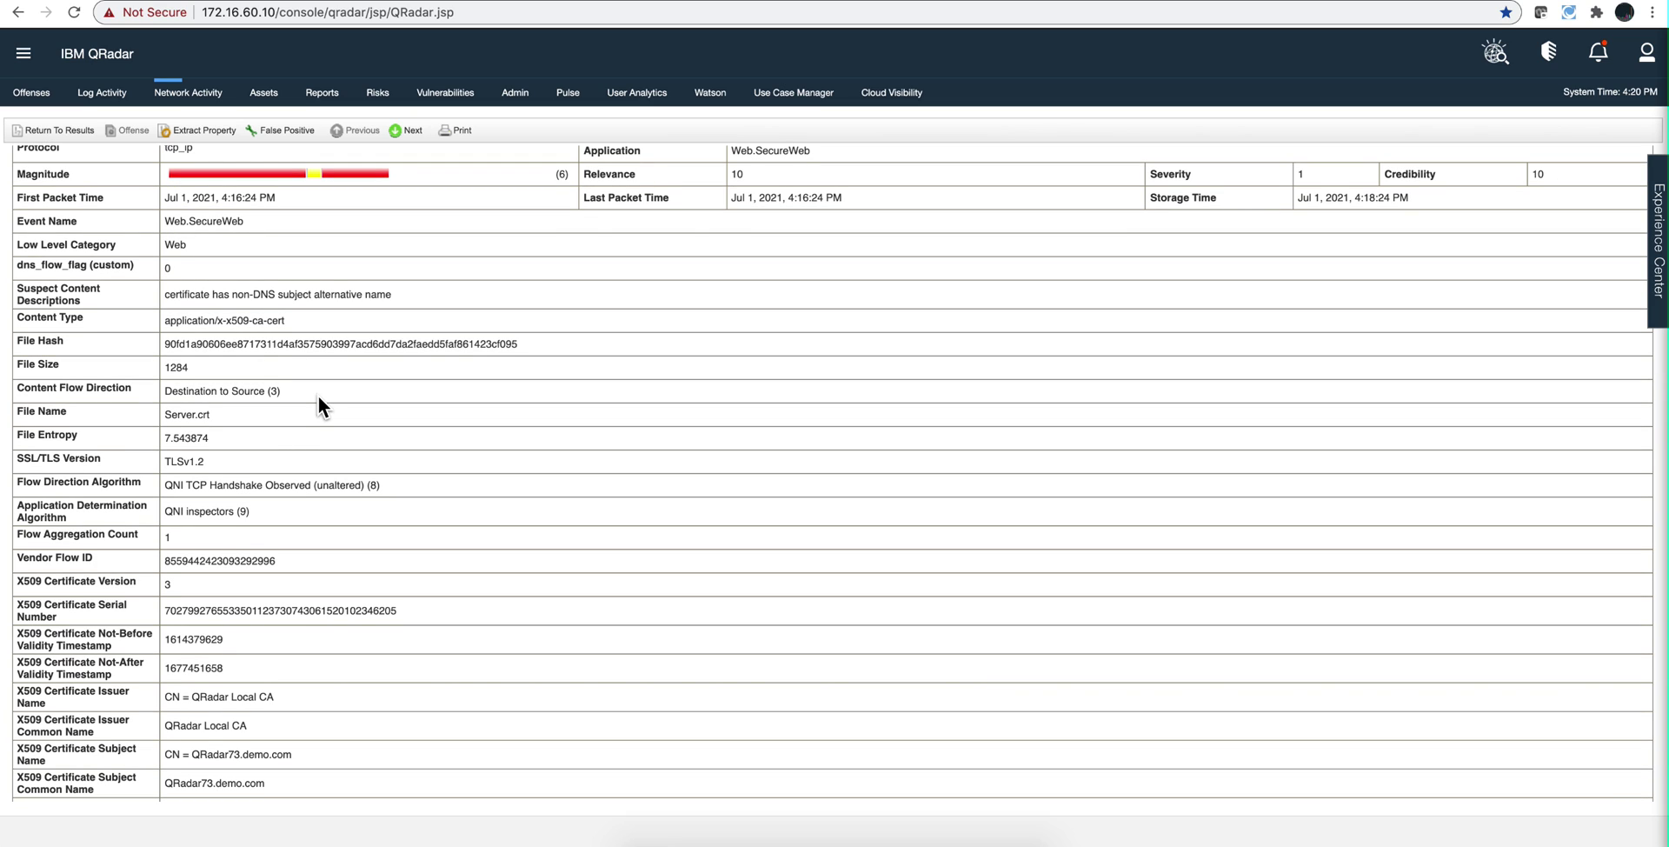
scroll(318, 395, "up", 2)
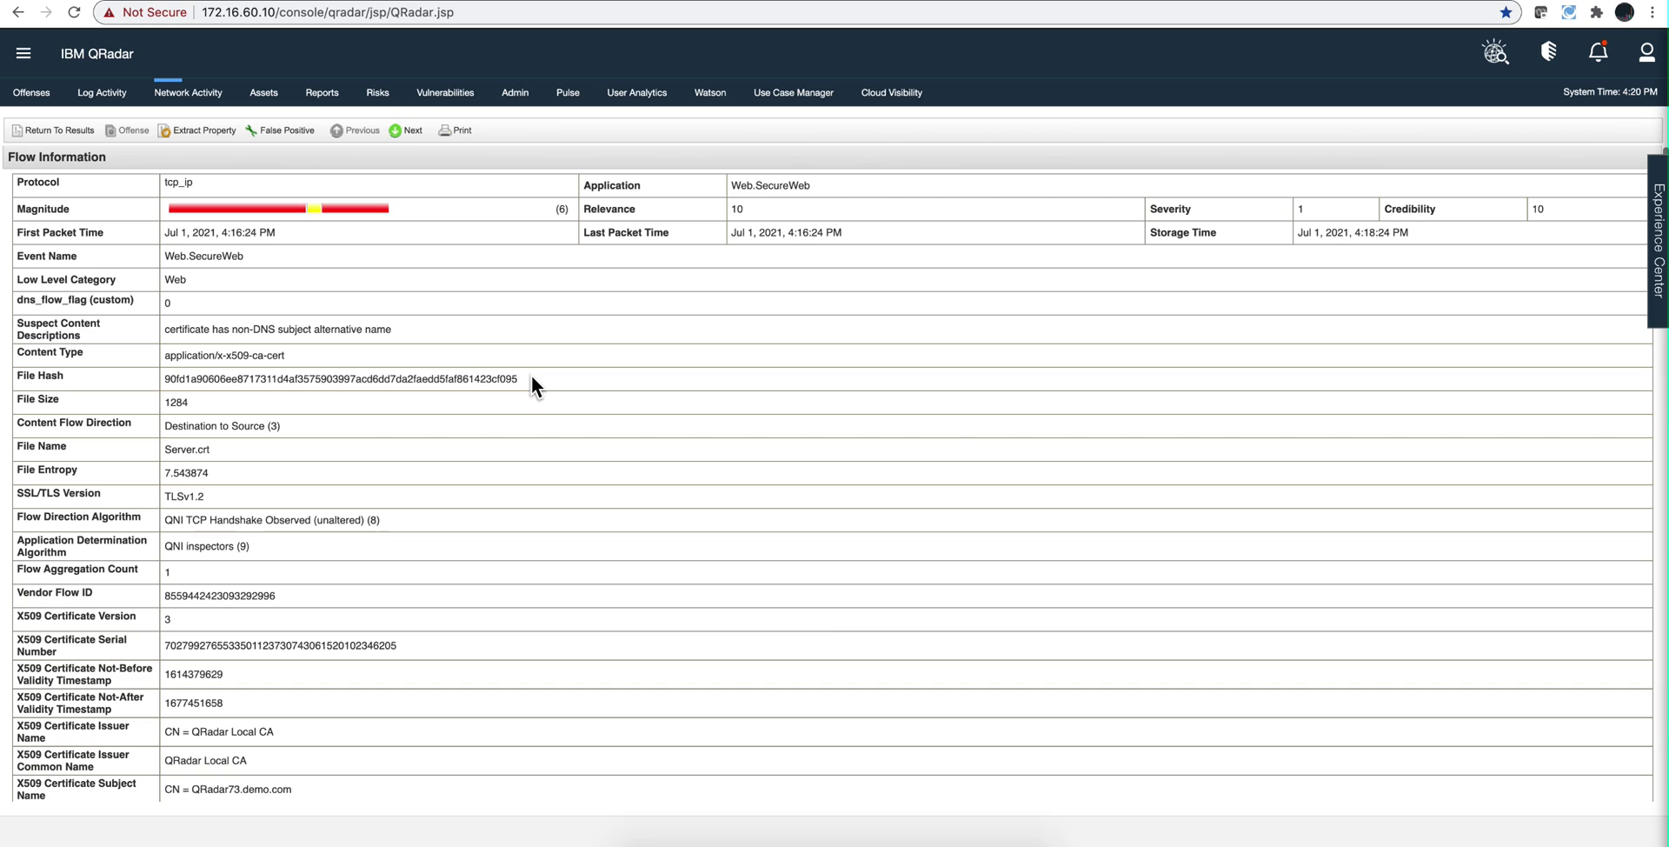
left_click_drag(530, 379, 169, 379)
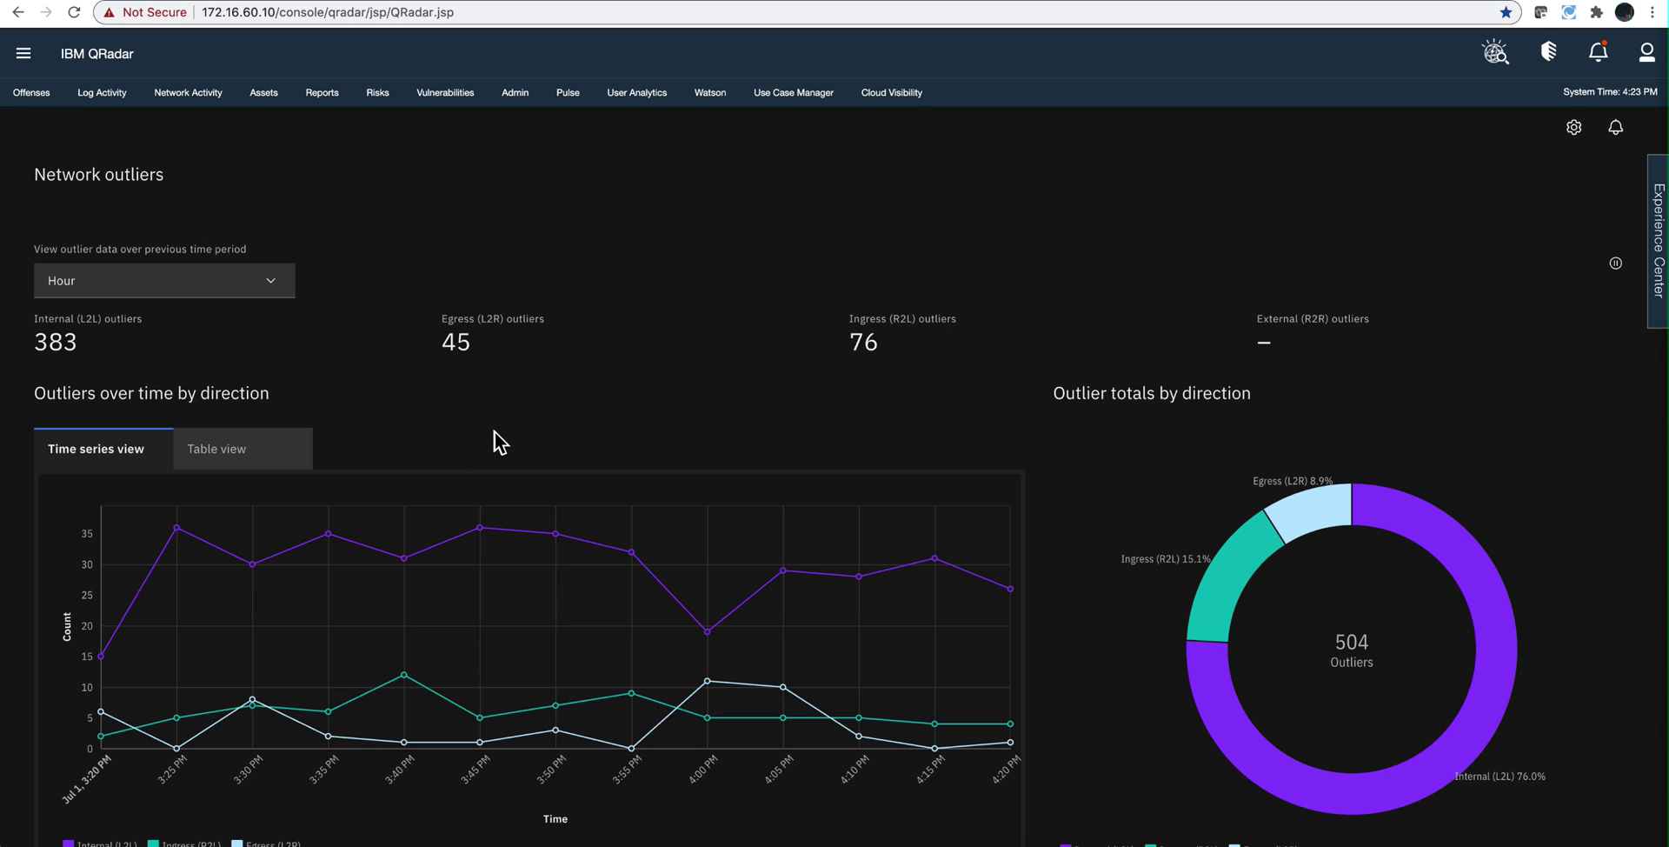
Look through the Network outliers dashboard, including the outlier charts and the Top outliers table.
scroll(516, 591, "down", 5)
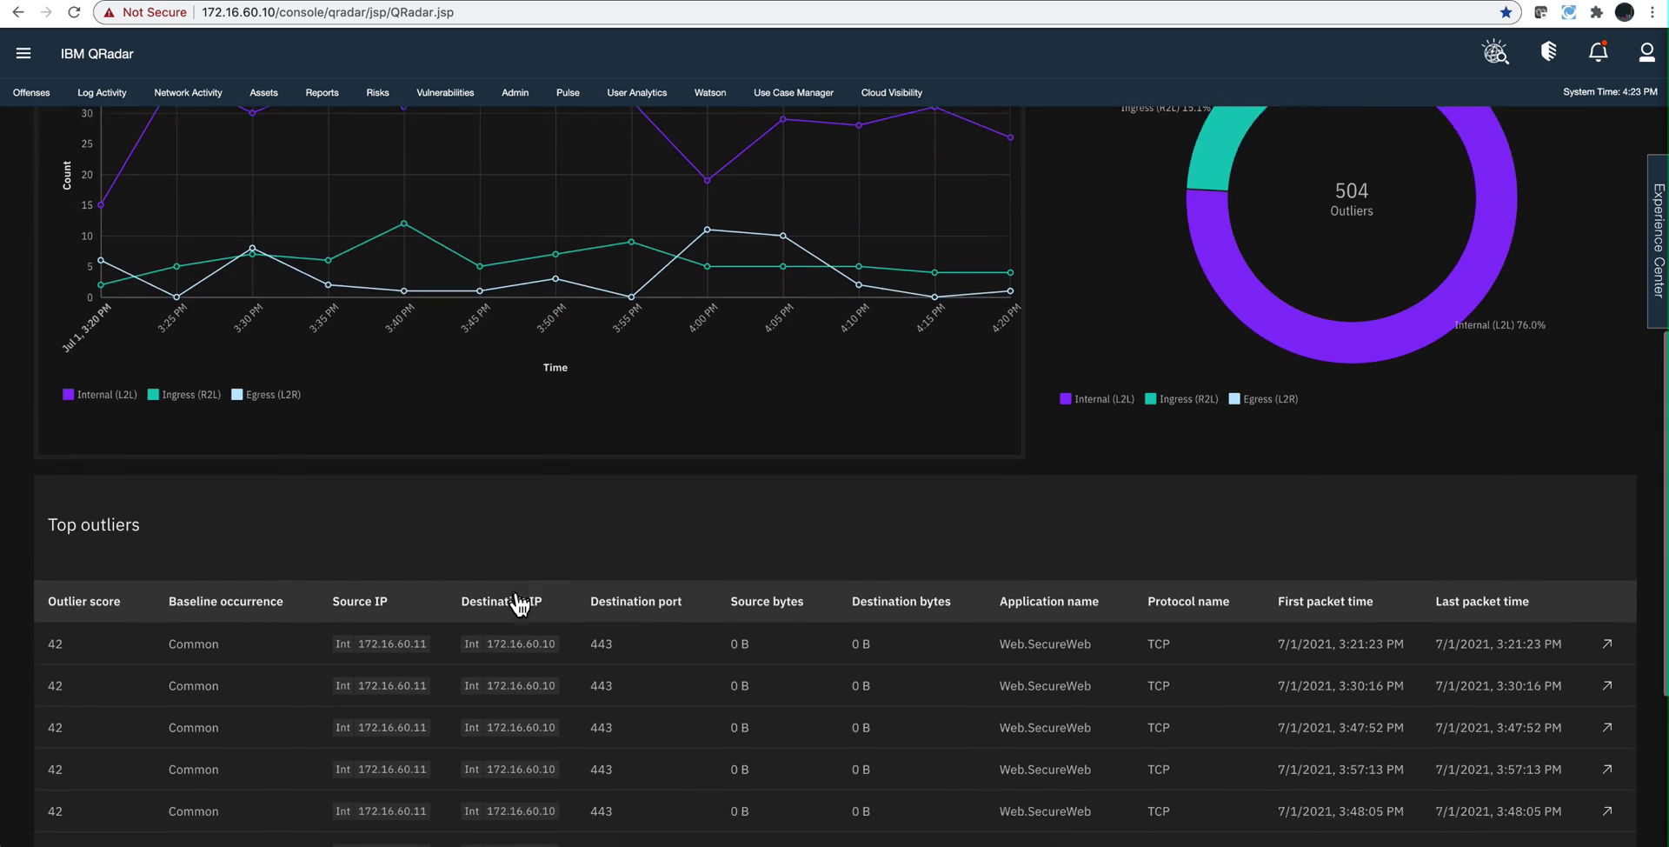
scroll(619, 504, "up", 6)
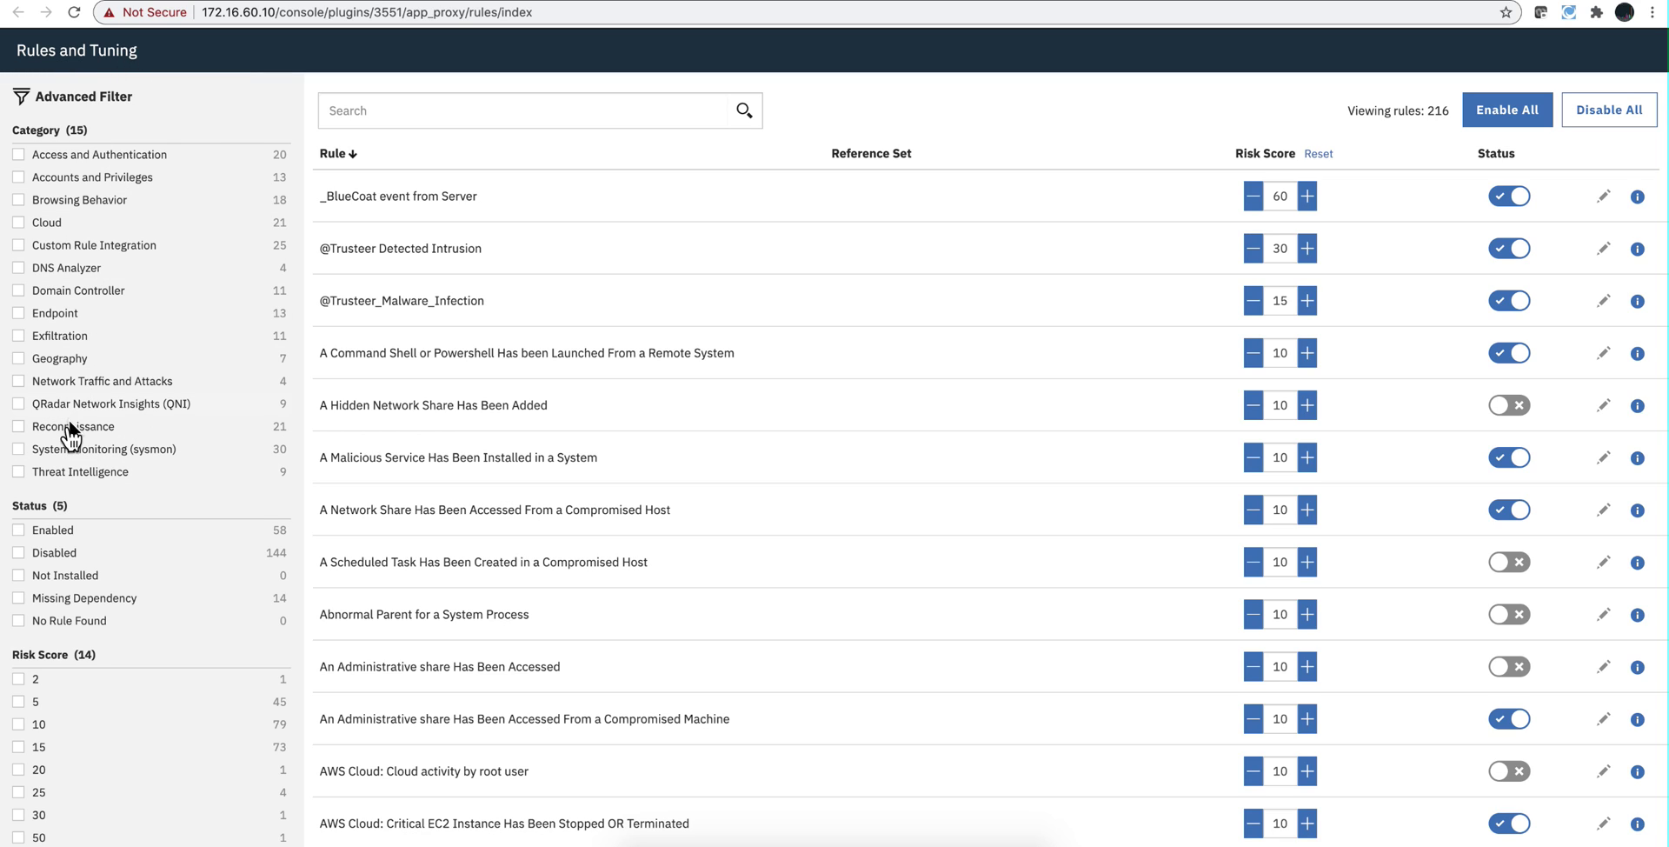
Filter the Rules and Tuning list by the Threat Intelligence category and switch the filter to Exfiltration only.
left_click(19, 472)
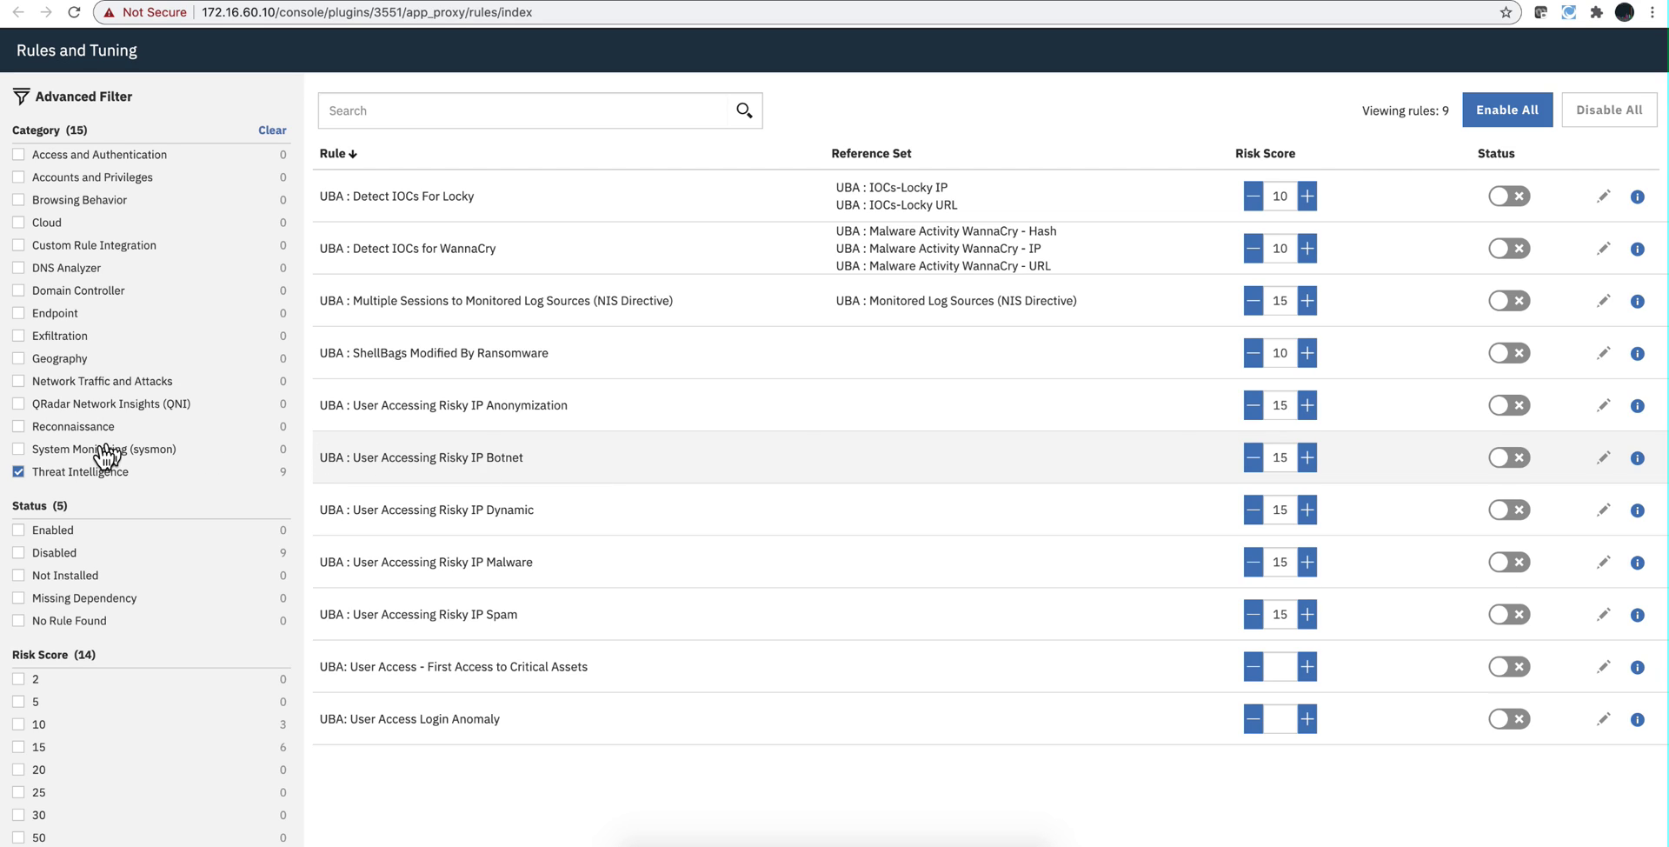
left_click(19, 335)
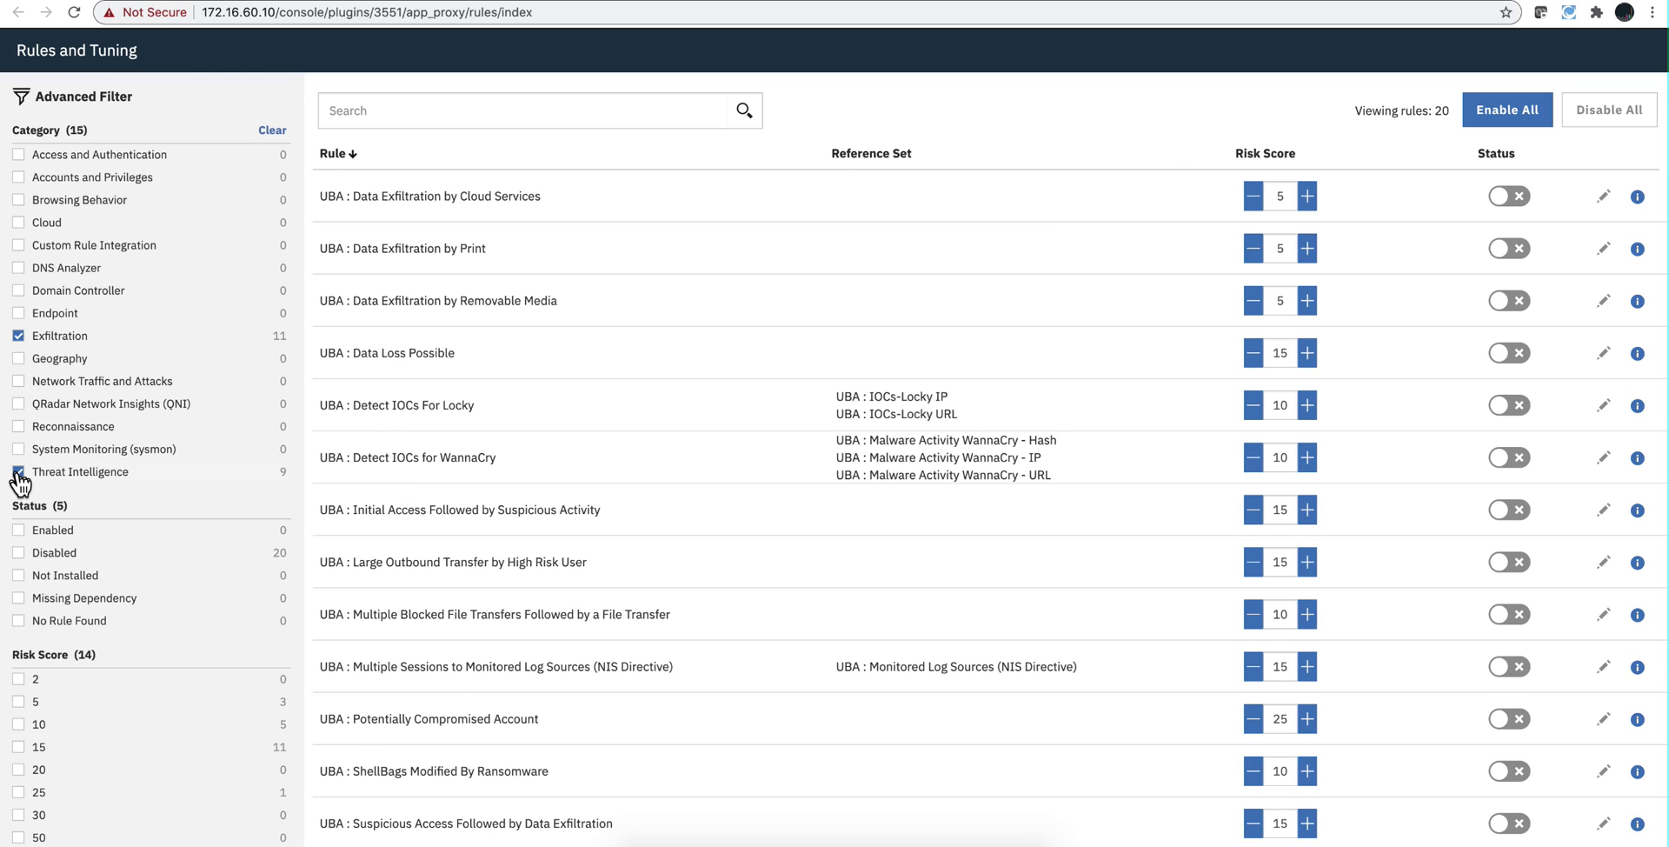
left_click(19, 472)
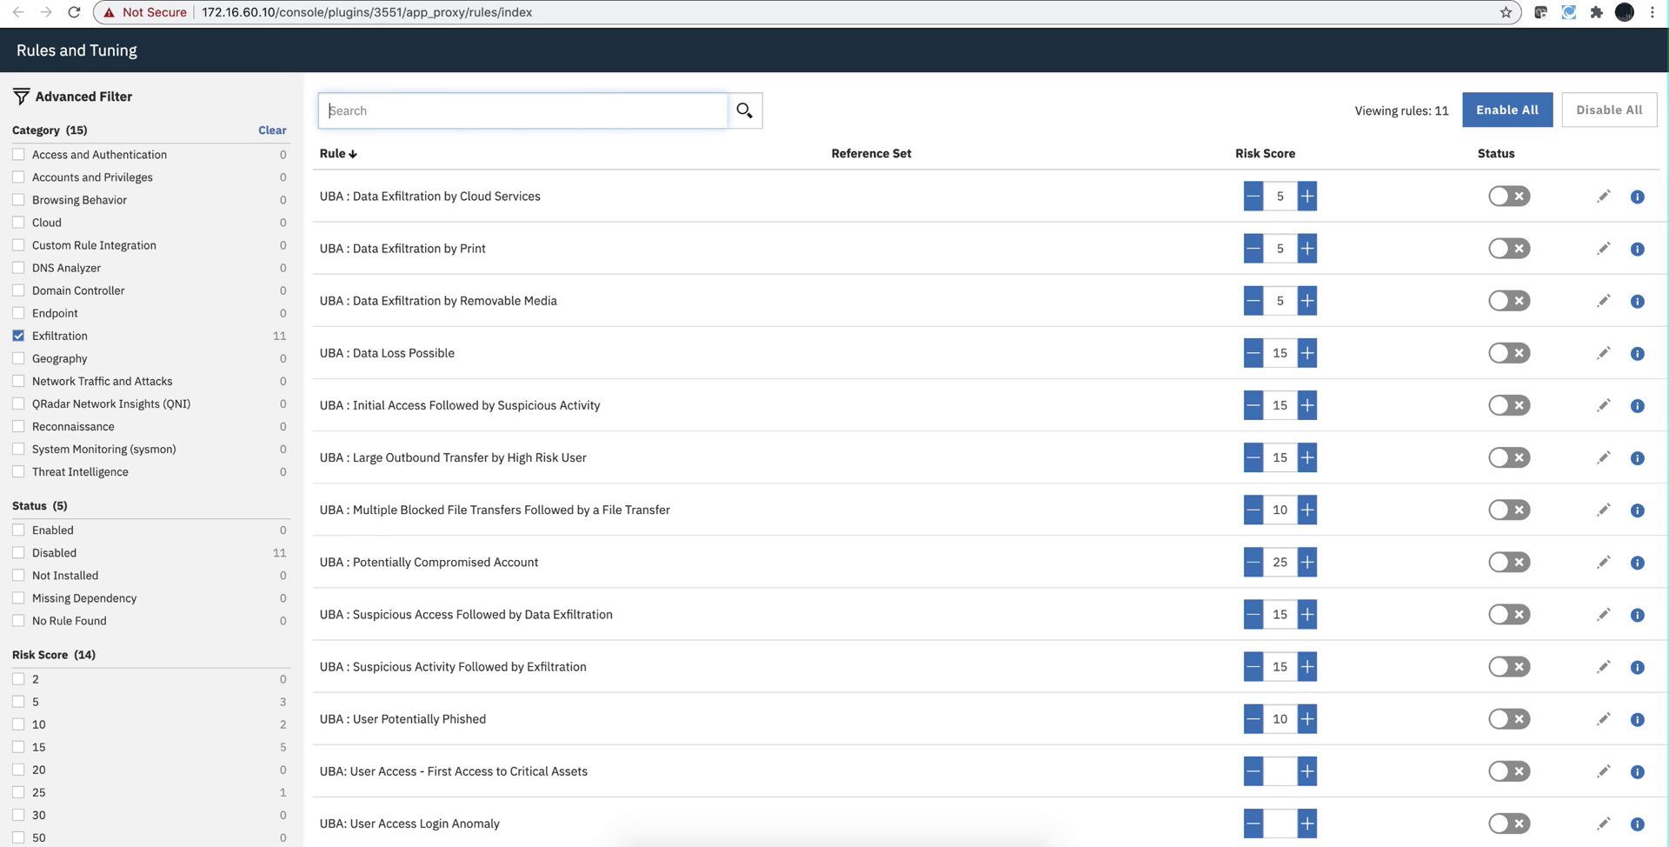
Search the Rules and Tuning list for phishing and remove the Exfiltration category filter.
type("phishing")
left_click(20, 336)
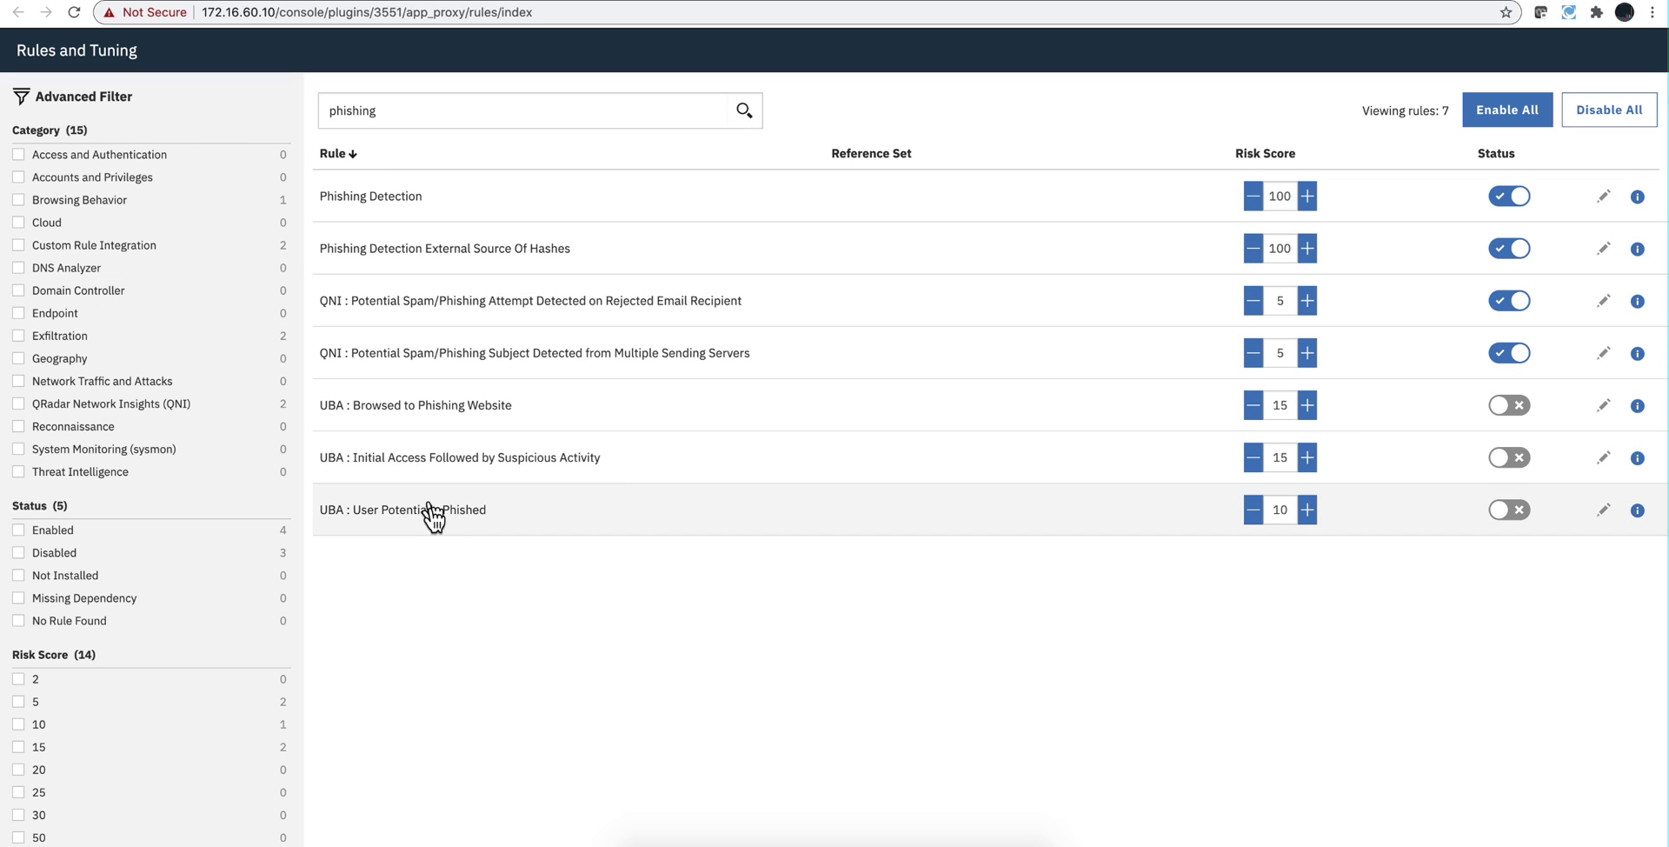
Replace the search term in the Rules and Tuning list with ransomware.
left_click_drag(382, 111, 310, 111)
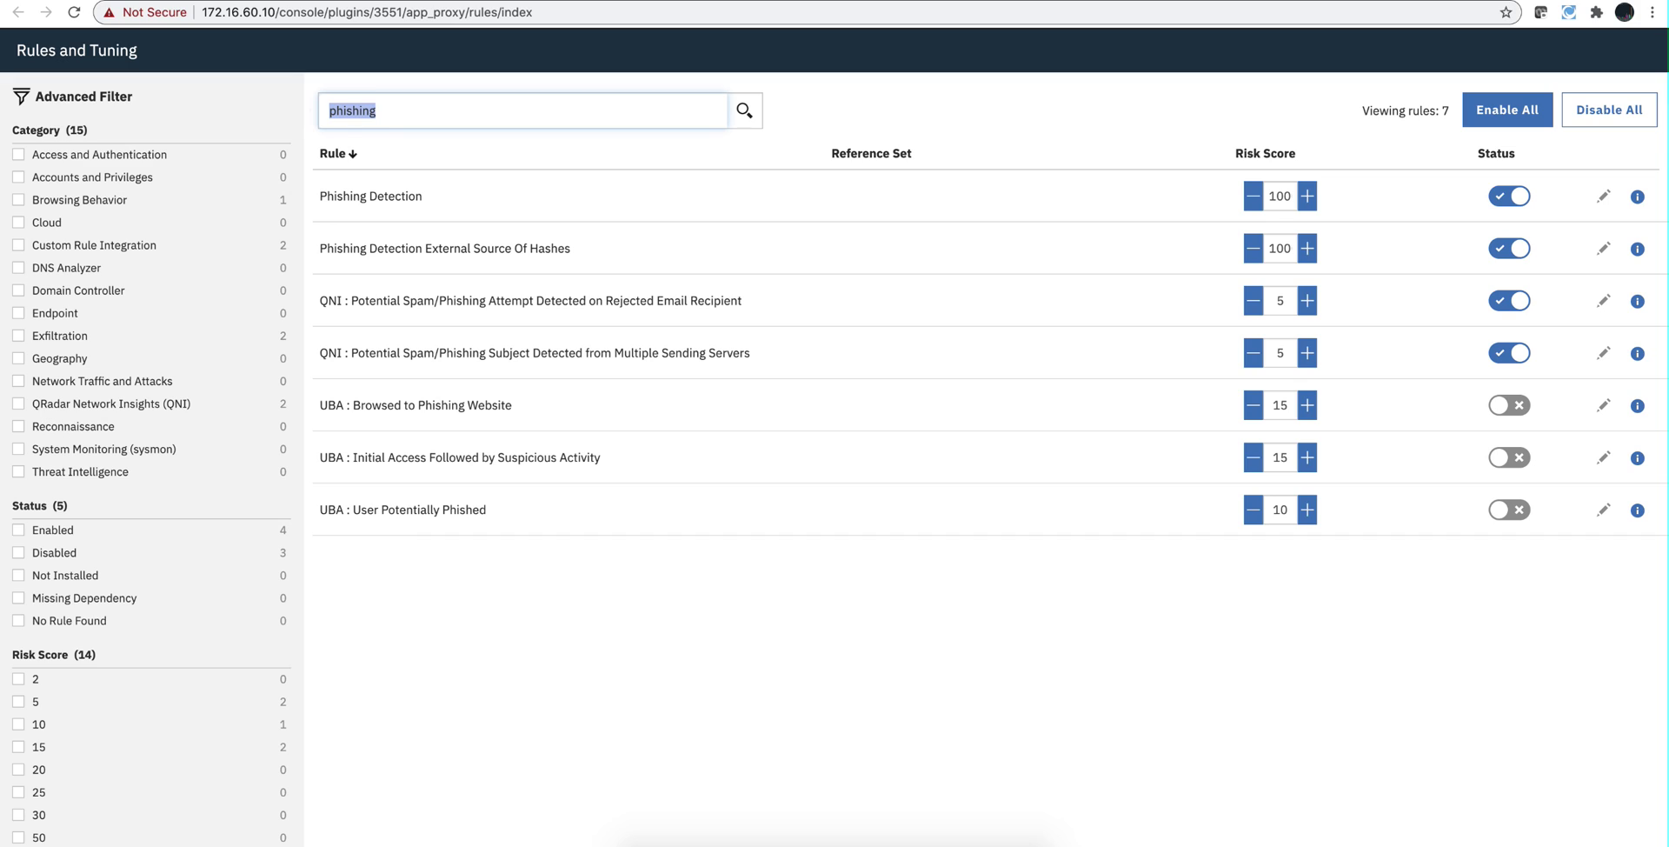
type("ramsomwa")
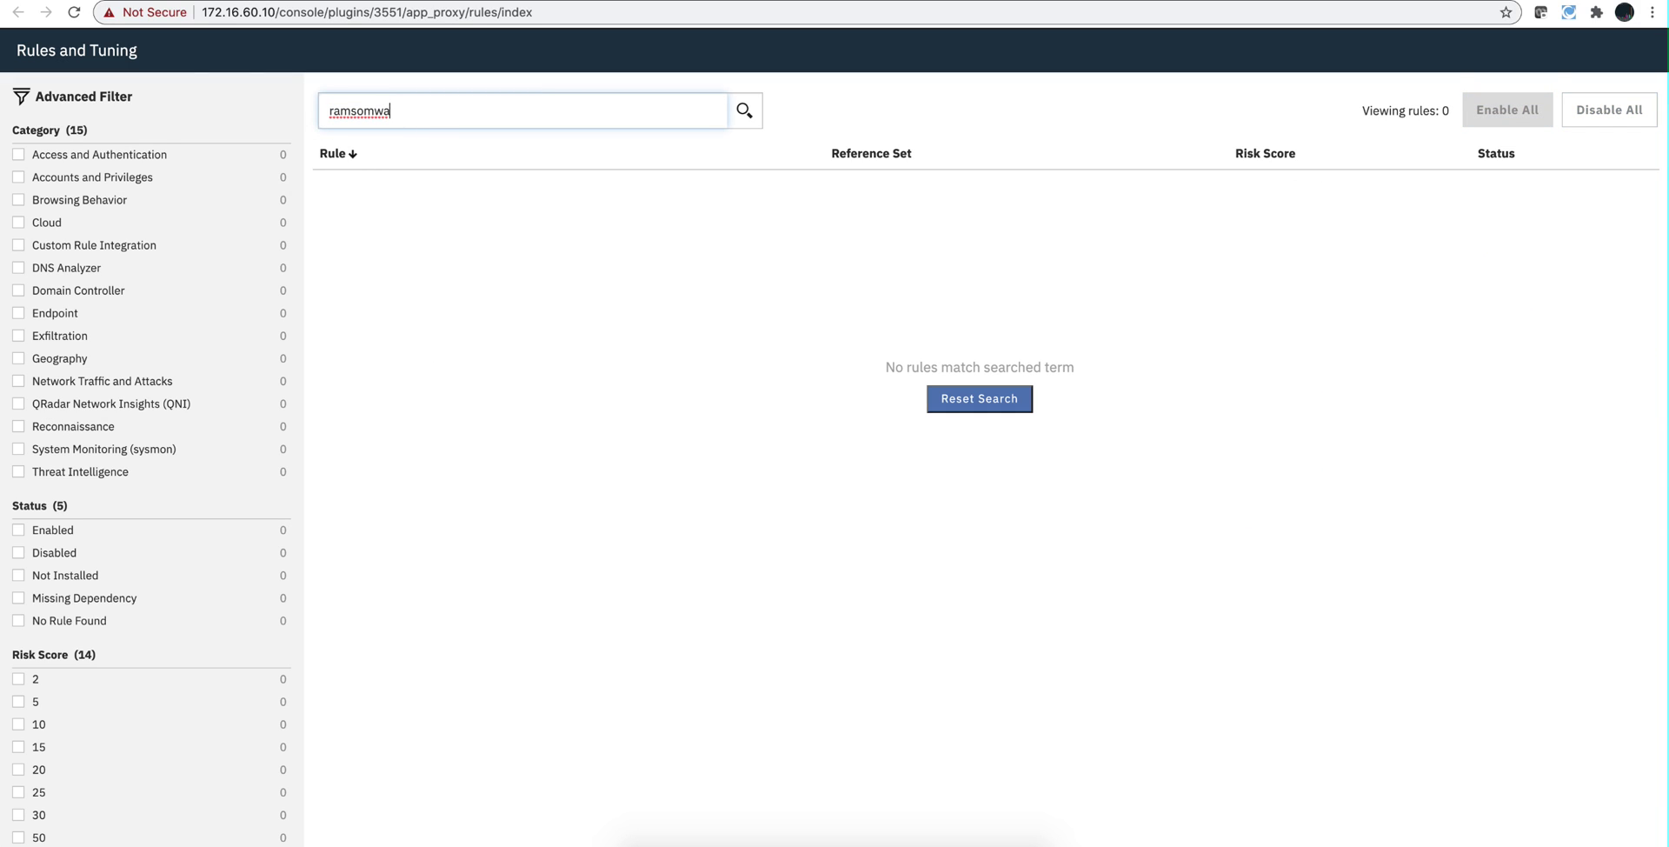
key("BackSpace")
key("BackSpace")
key("BackSpace")
key("BackSpace")
key("BackSpace")
key("BackSpace")
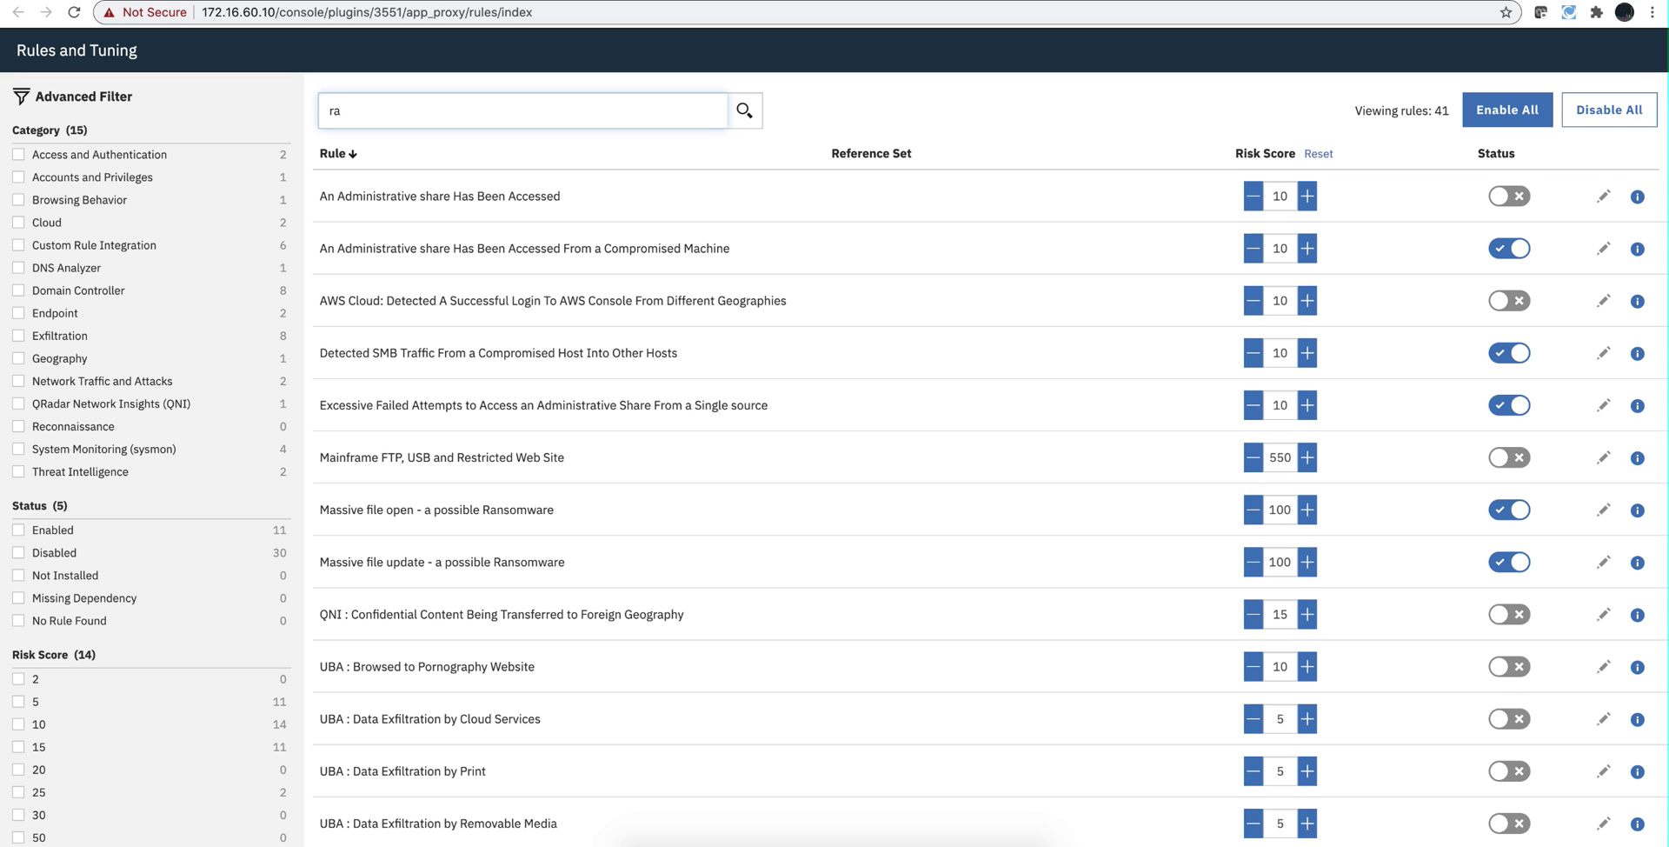
type("nsomware")
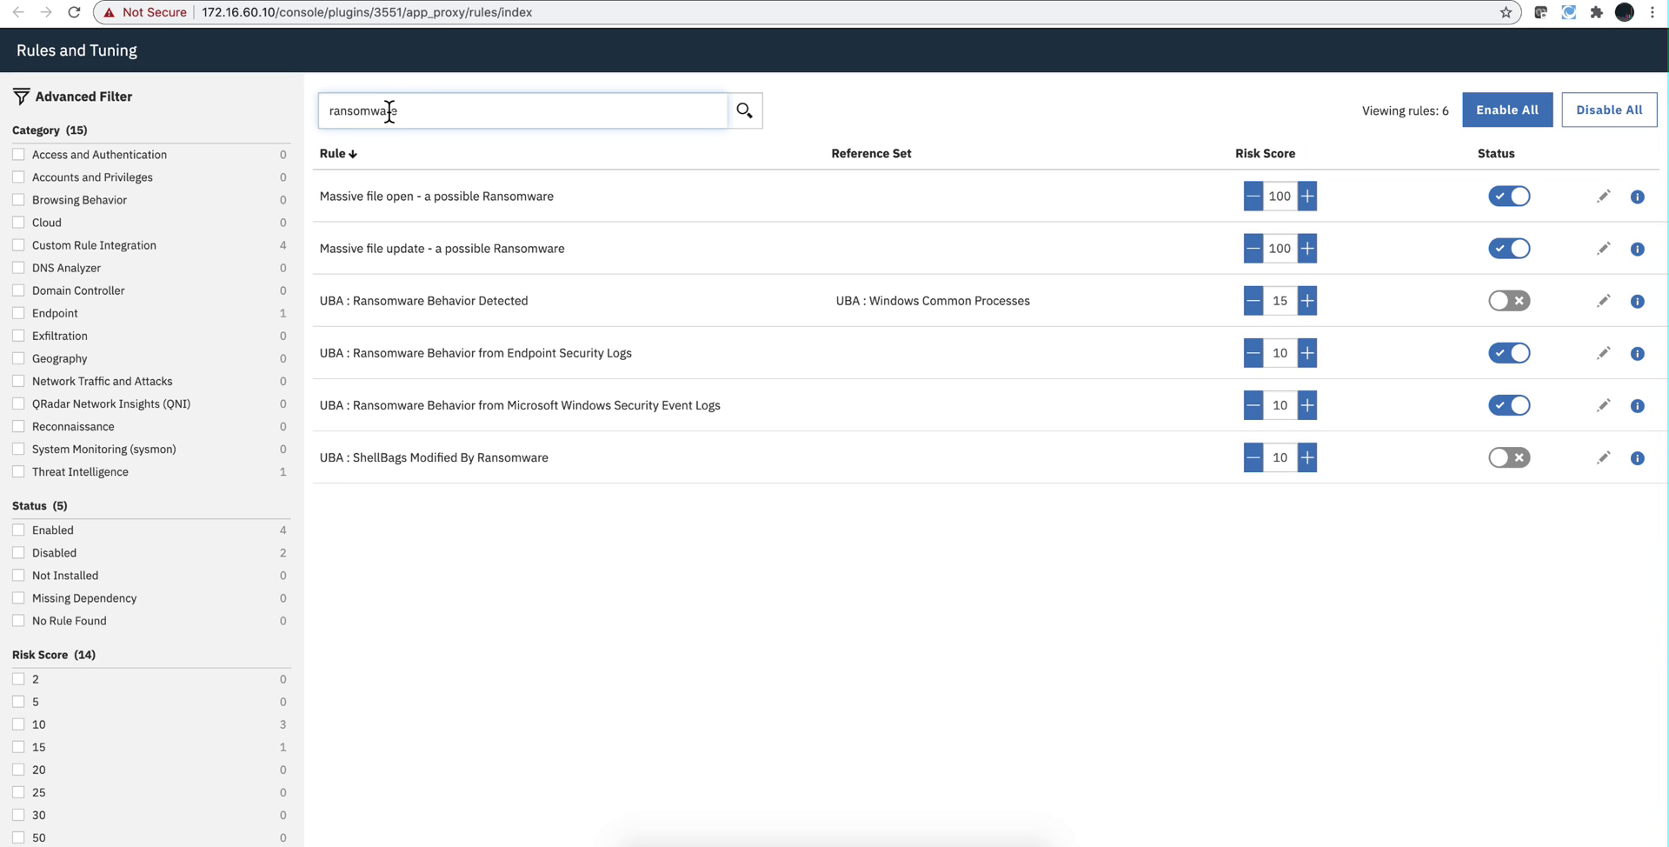